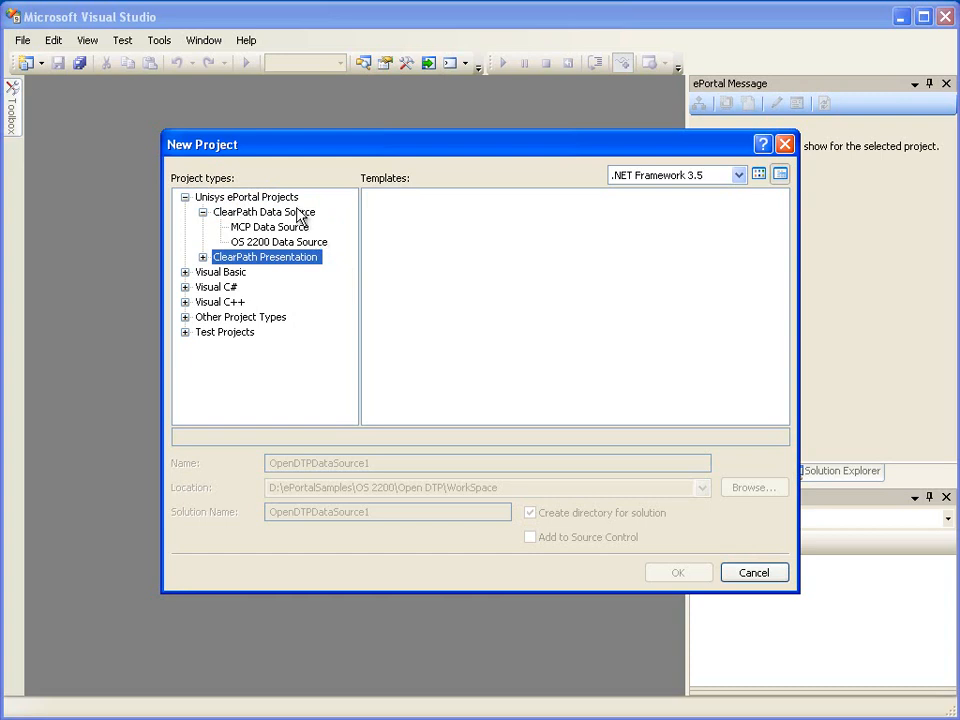
# Choose the OS 2200 Open DTP Data Source template from the ClearPath OS 2200 Data Source project types.
pyautogui.click(255, 212)
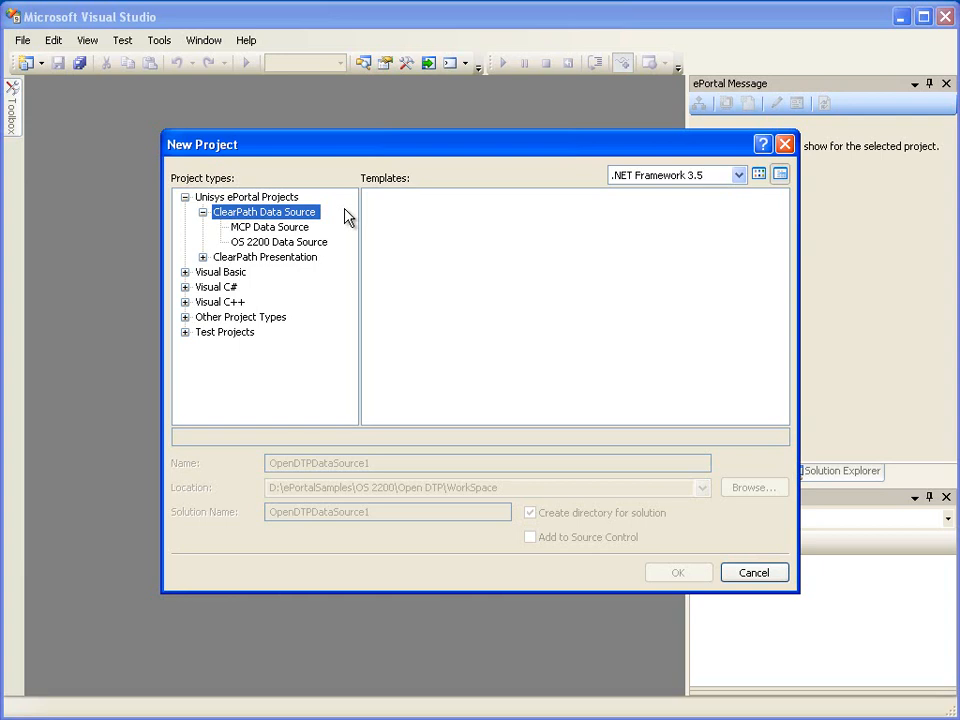
pyautogui.click(322, 244)
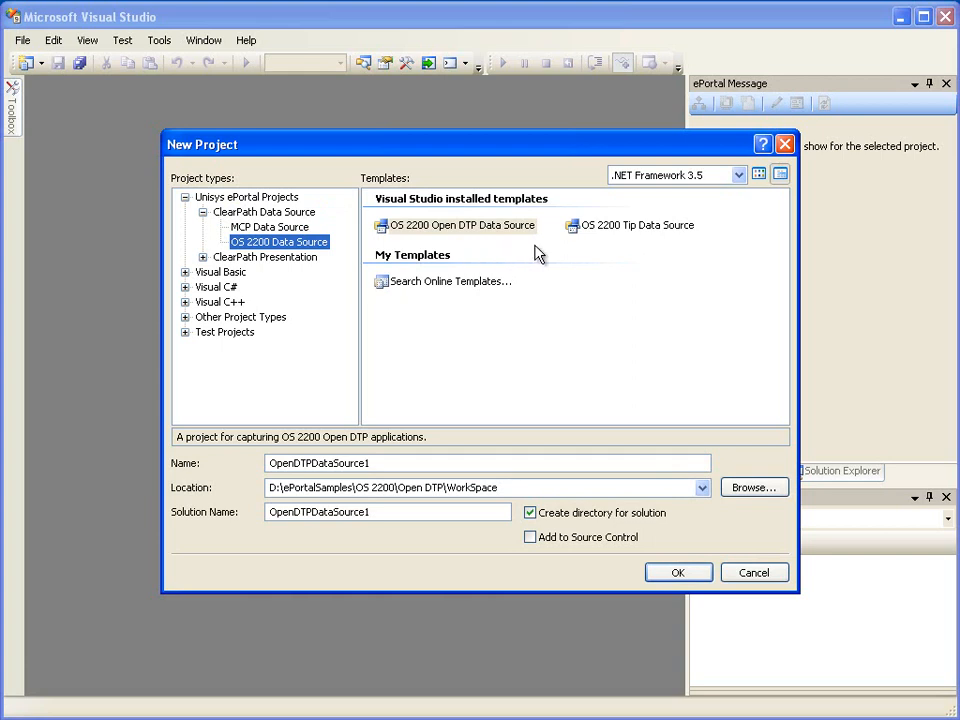
pyautogui.click(510, 231)
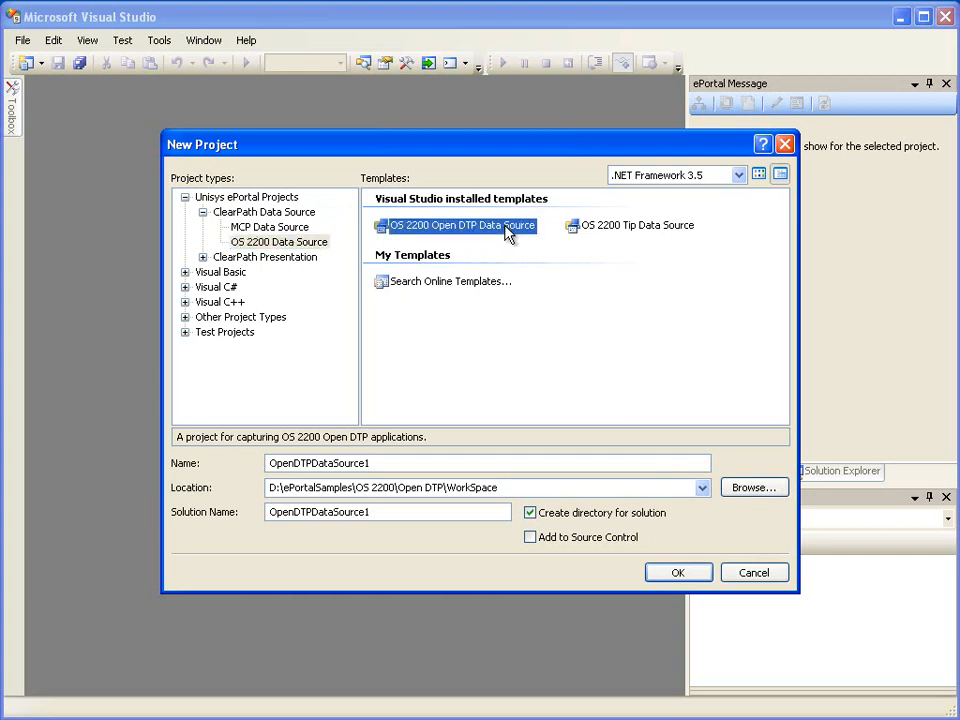
pyautogui.click(601, 232)
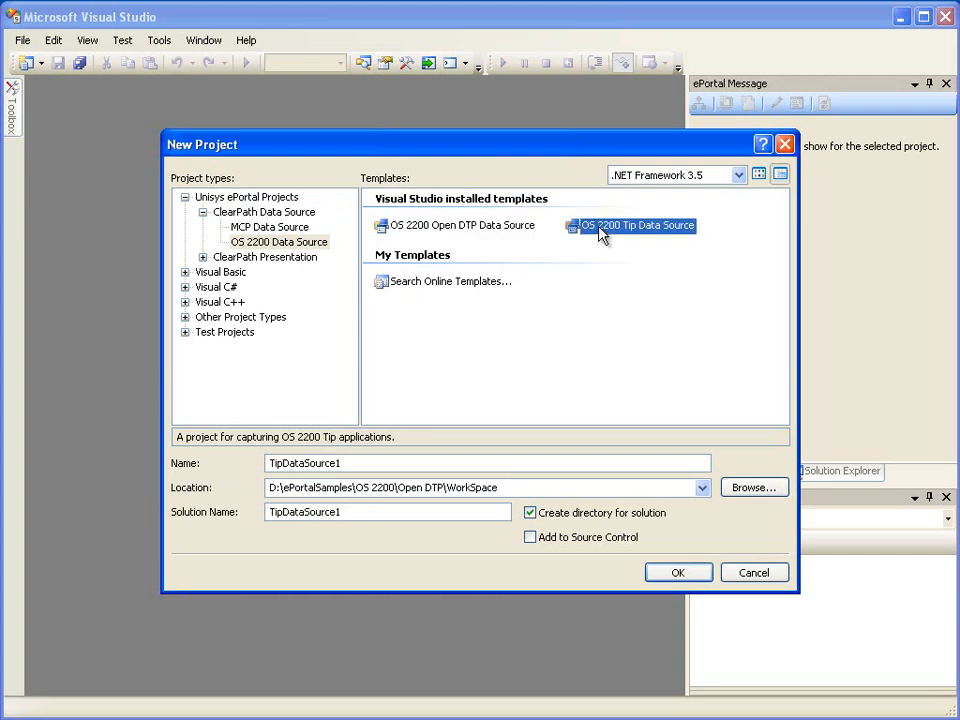
pyautogui.click(484, 233)
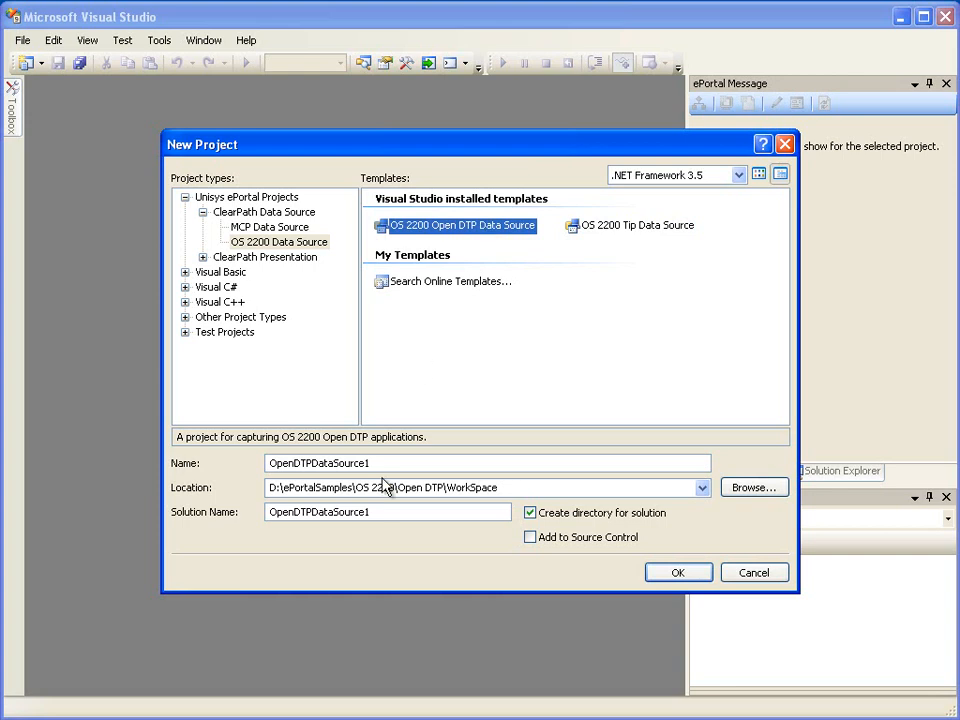
# Name the project eBankDataSource and set its location to the WorkSpace folder under ePortalSamples\OS 2200\Open DTP.
pyautogui.moveTo(385, 464); pyautogui.dragTo(262, 468)
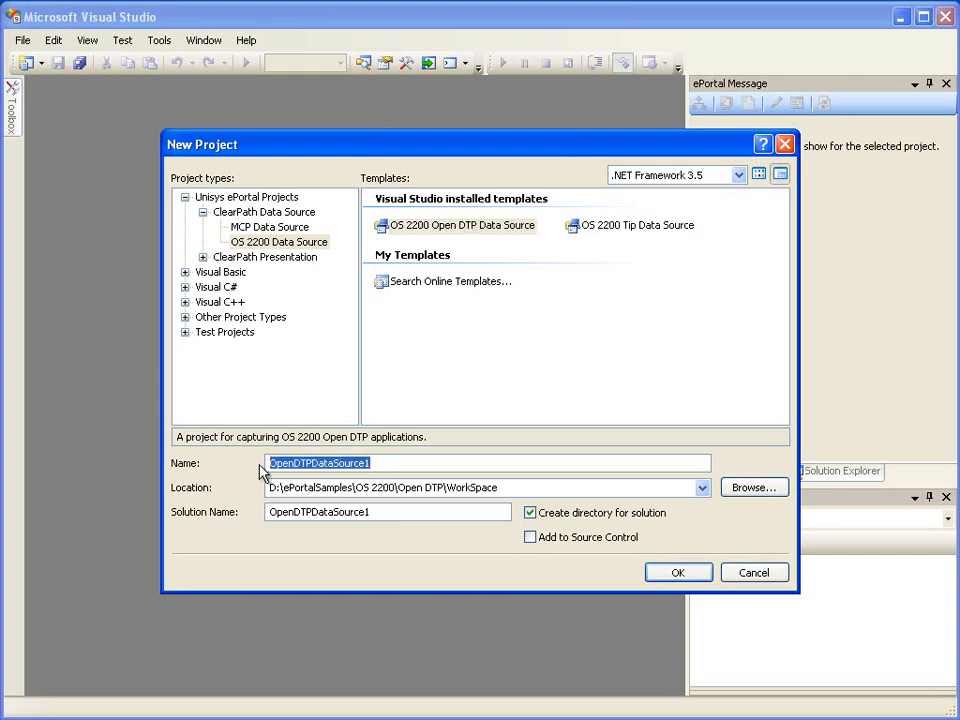
pyautogui.write('eBankDataSource')
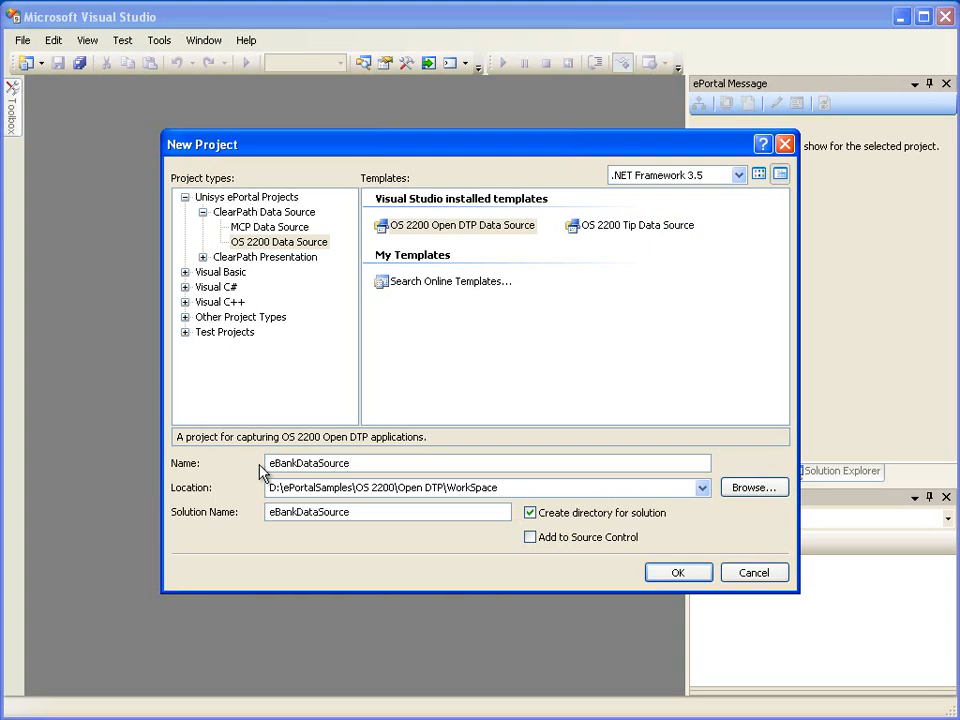
pyautogui.click(749, 497)
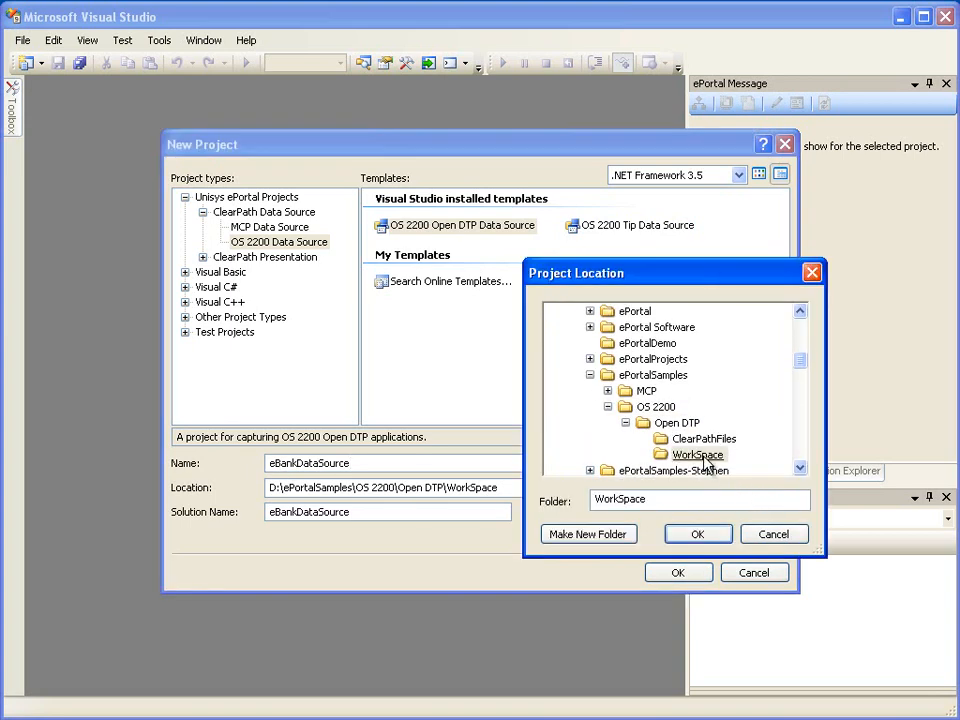
pyautogui.click(697, 533)
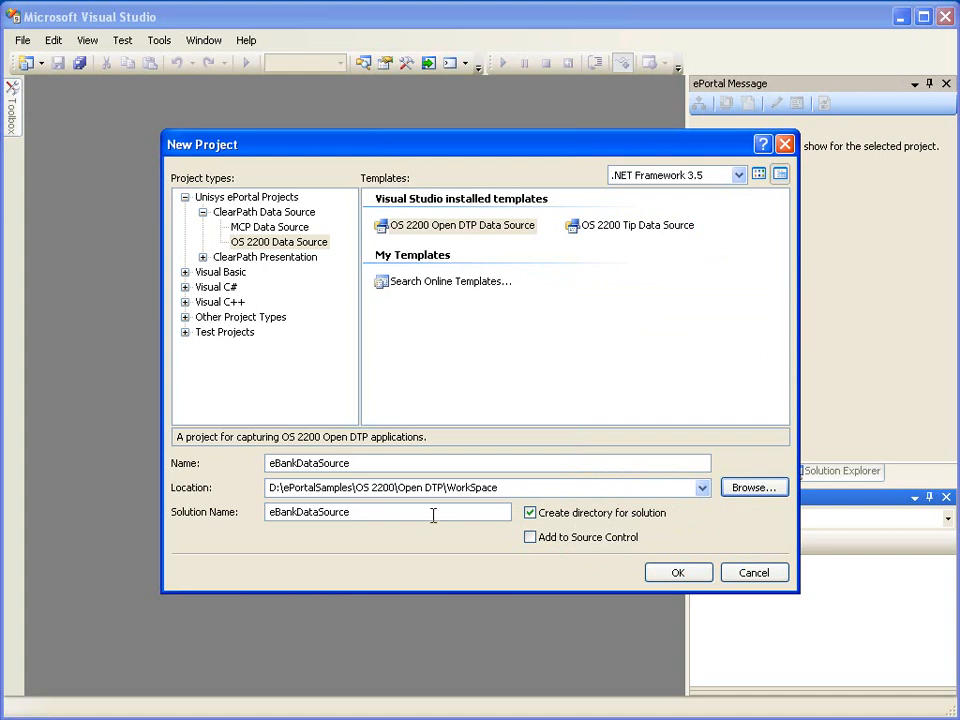
# Set the solution name to OpenDTPeBank and create the project.
pyautogui.moveTo(433, 516); pyautogui.dragTo(272, 512)
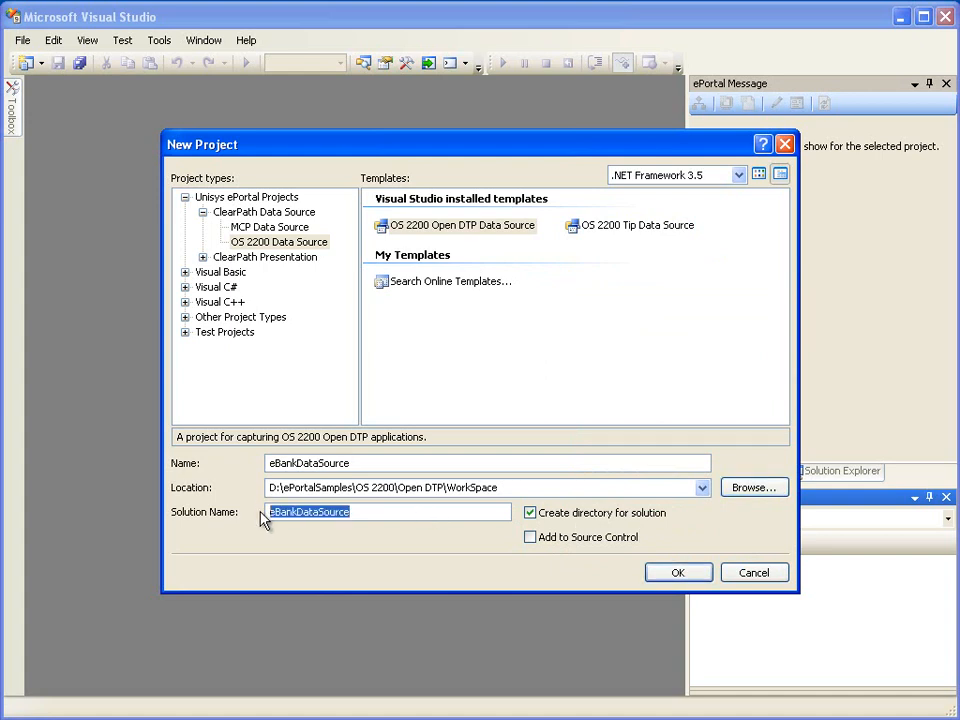
pyautogui.write('OpenD')
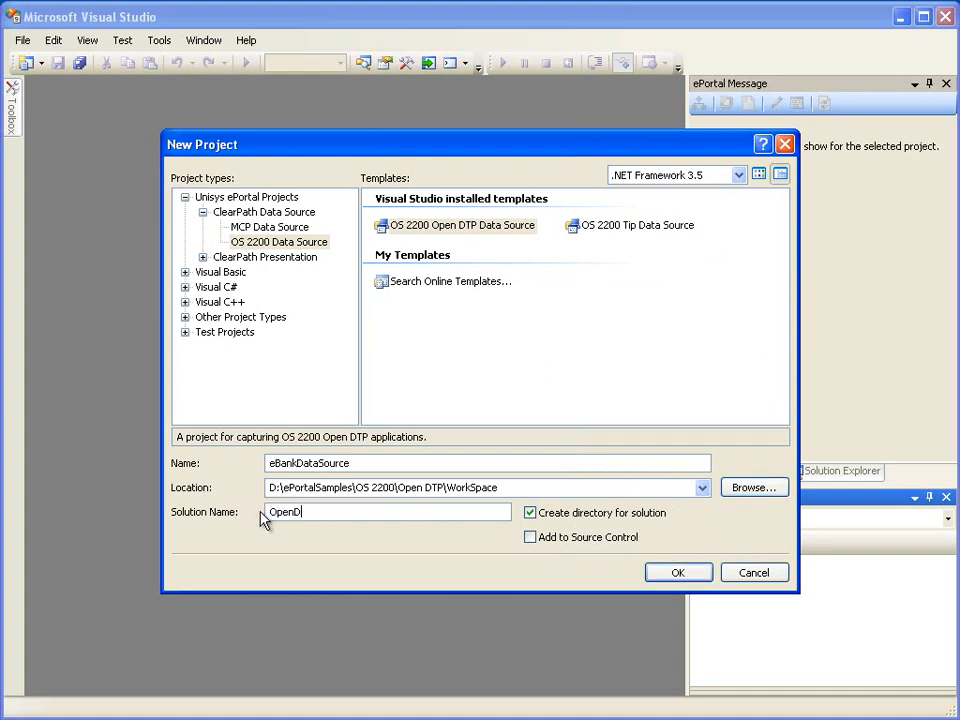
pyautogui.write('TPeBank')
pyautogui.click(678, 573)
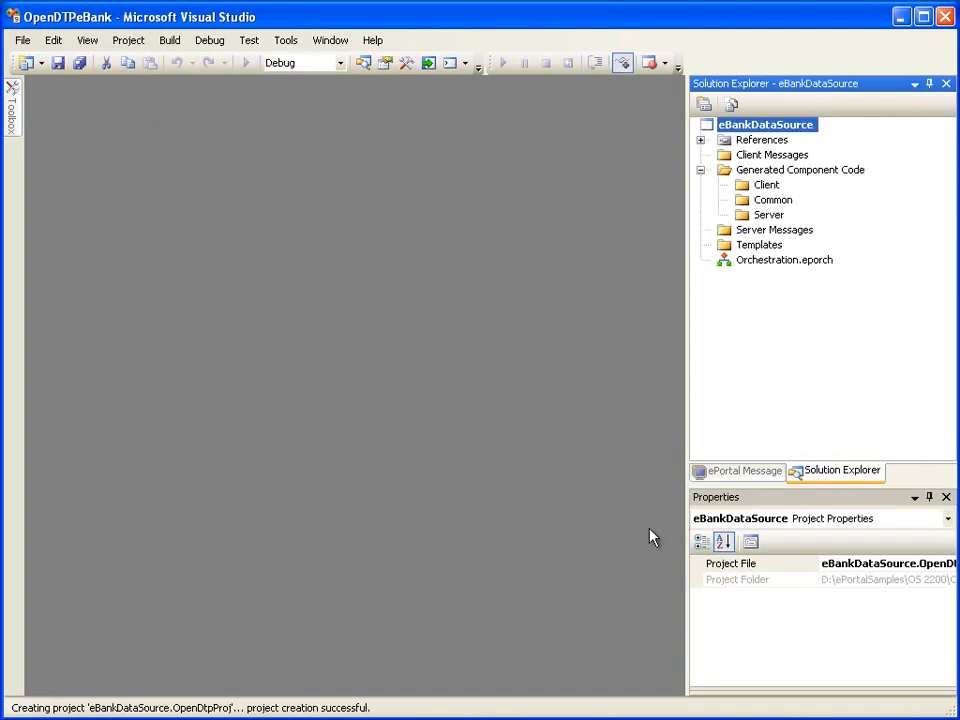
# Start adding a new server message based on COBOL 01 Records to the project's Server Messages.
pyautogui.click(735, 470)
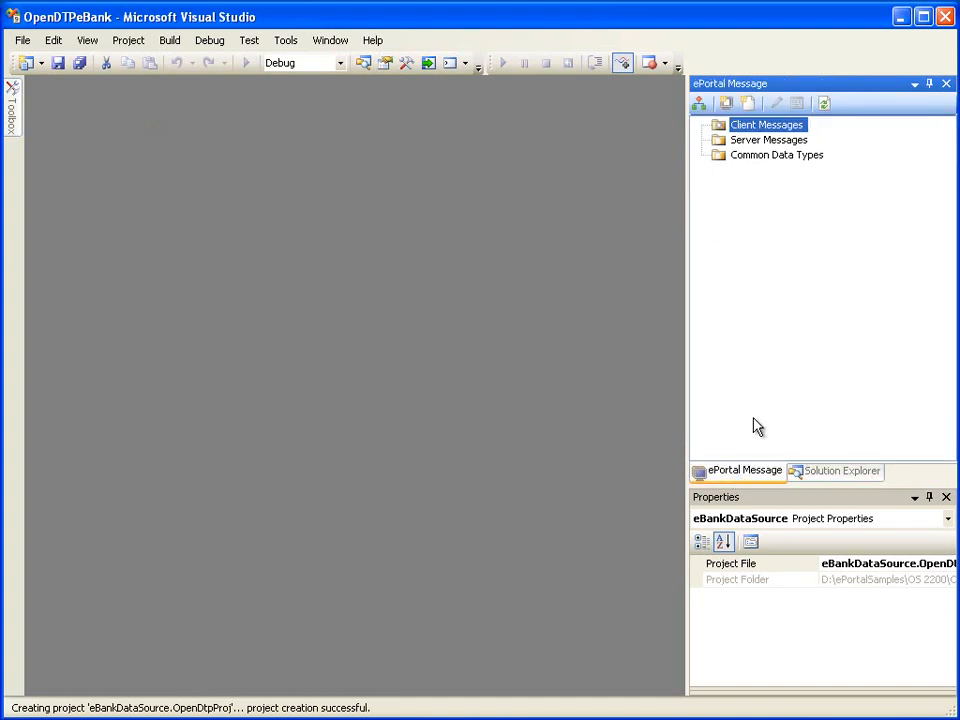
pyautogui.click(768, 142)
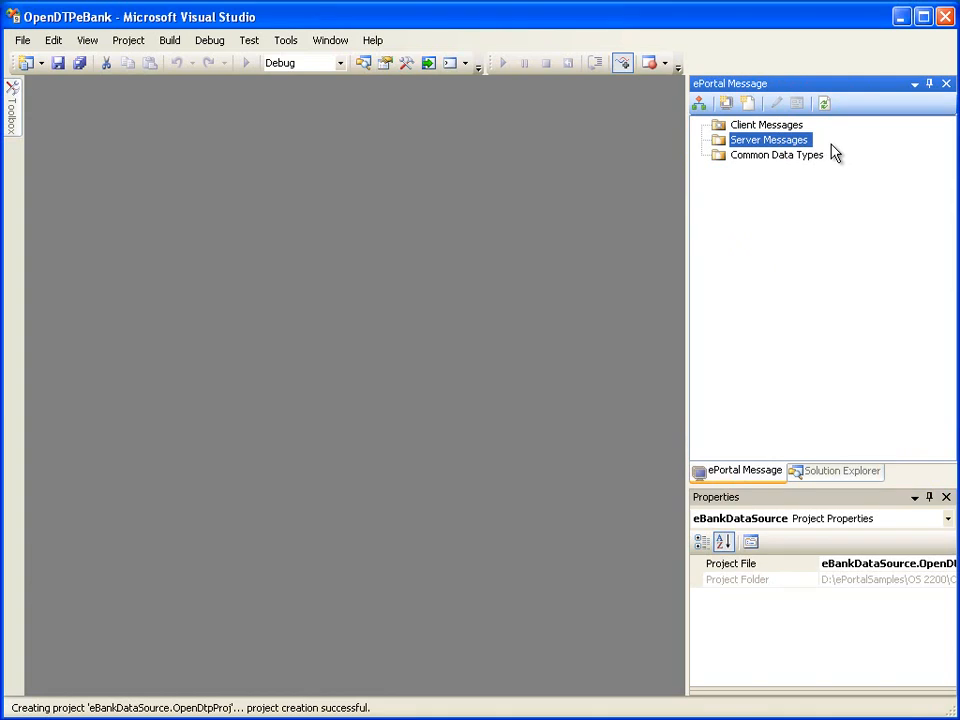
pyautogui.click(795, 127)
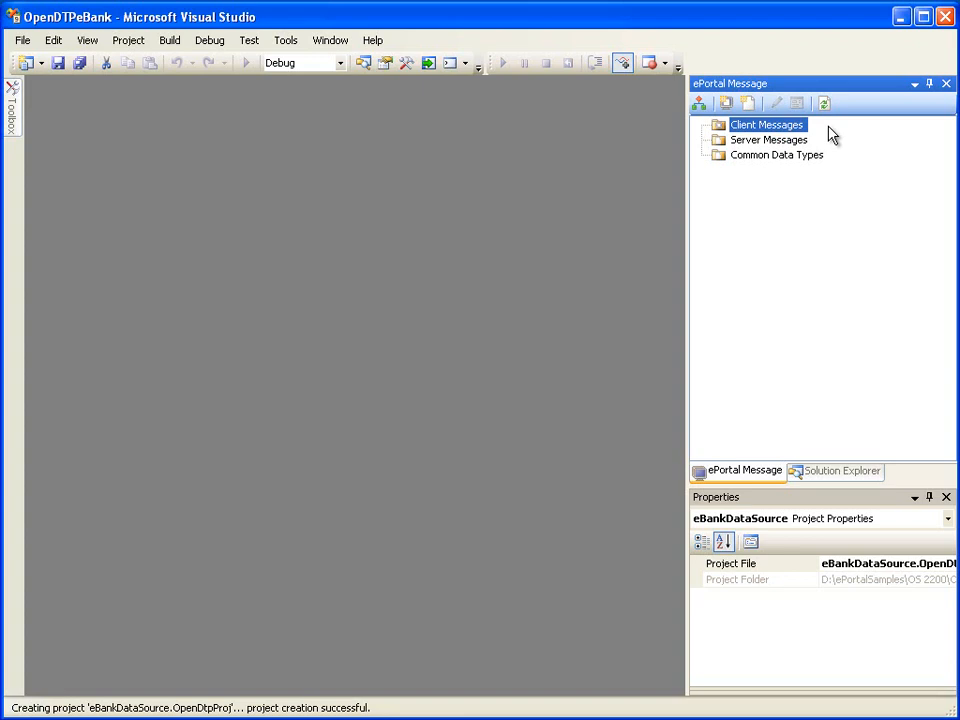
pyautogui.rightClick(788, 143)
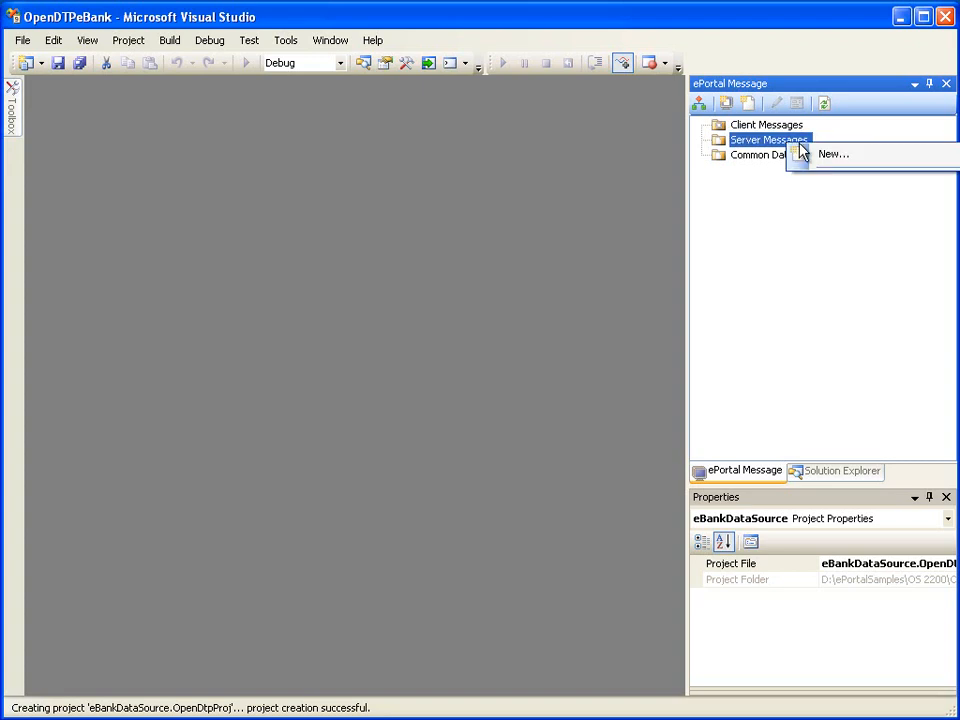
pyautogui.click(831, 155)
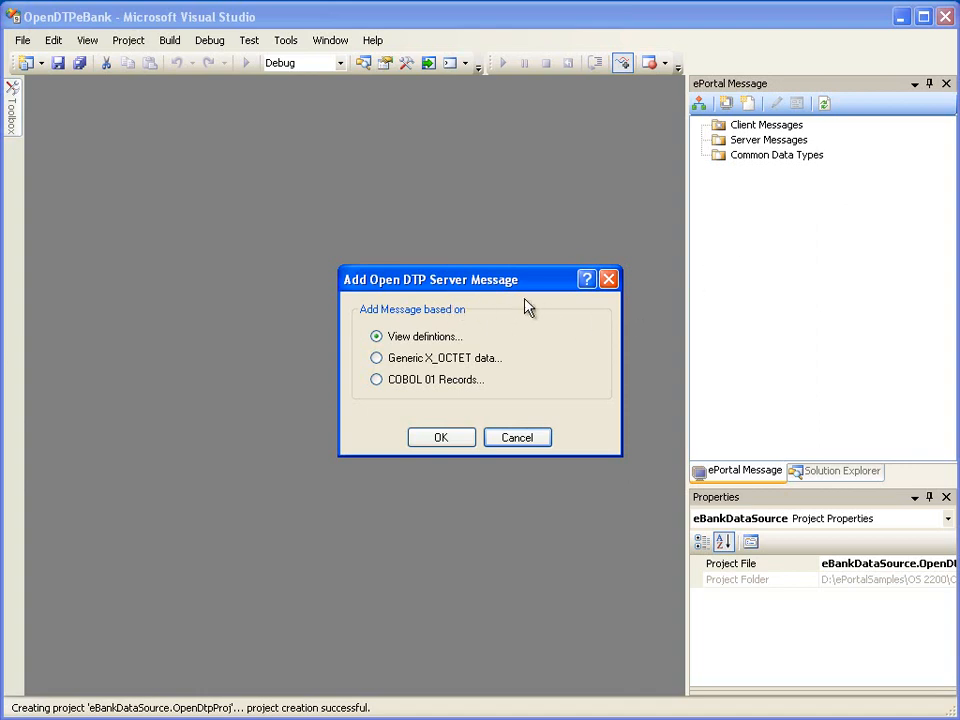
pyautogui.click(379, 381)
pyautogui.click(437, 443)
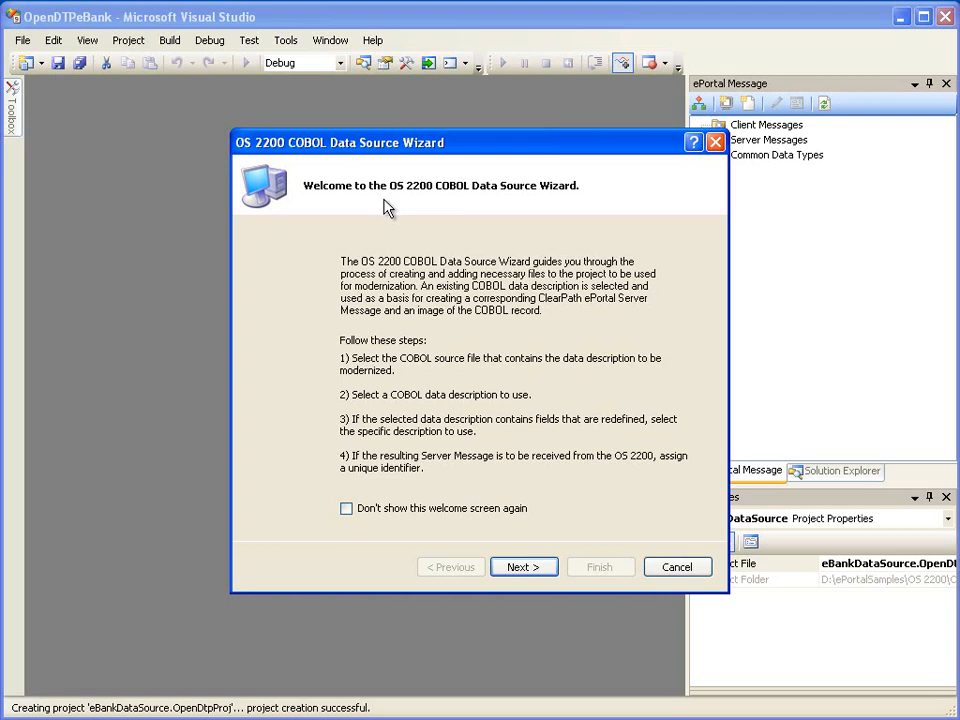
# Turn off the wizard's welcome screen and select cobolebank.cobol from ClearPathFiles as the COBOL source file.
pyautogui.click(346, 509)
pyautogui.click(515, 570)
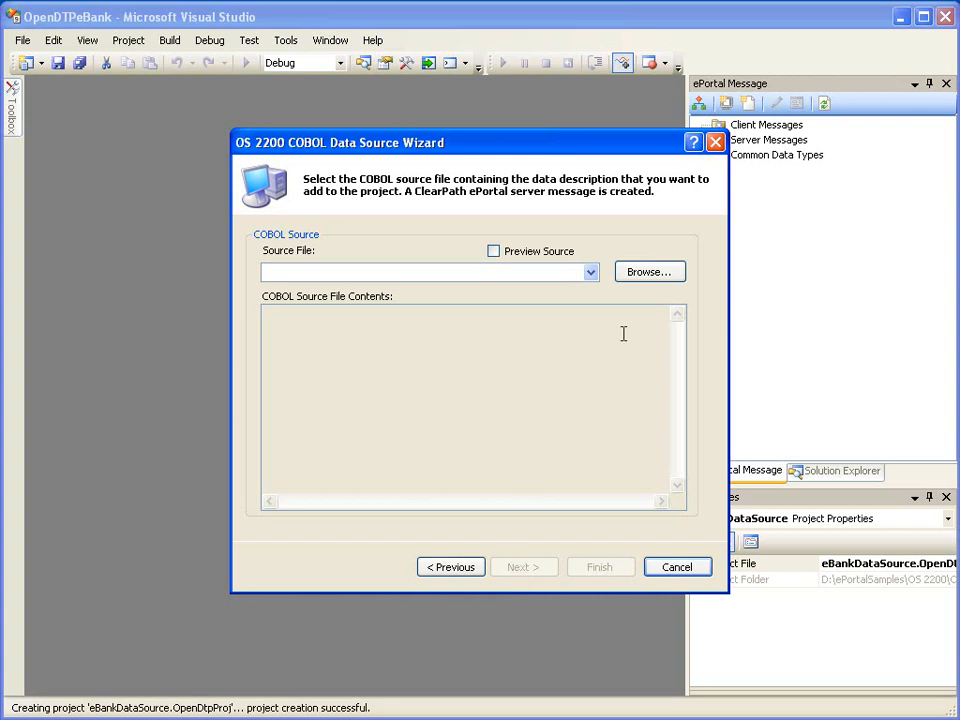
pyautogui.click(645, 276)
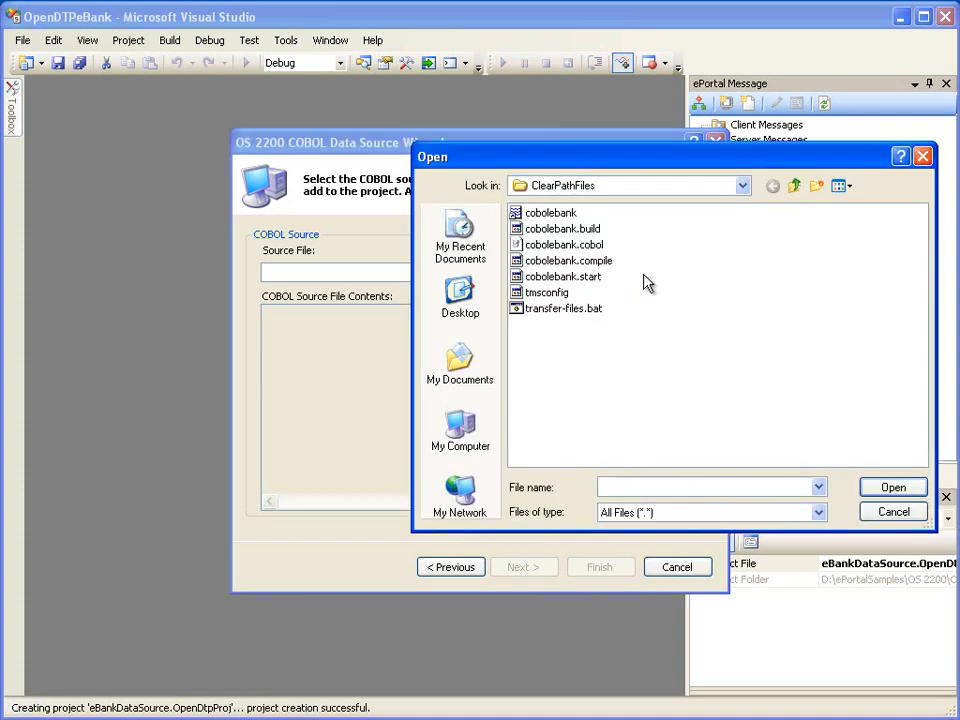
pyautogui.click(555, 245)
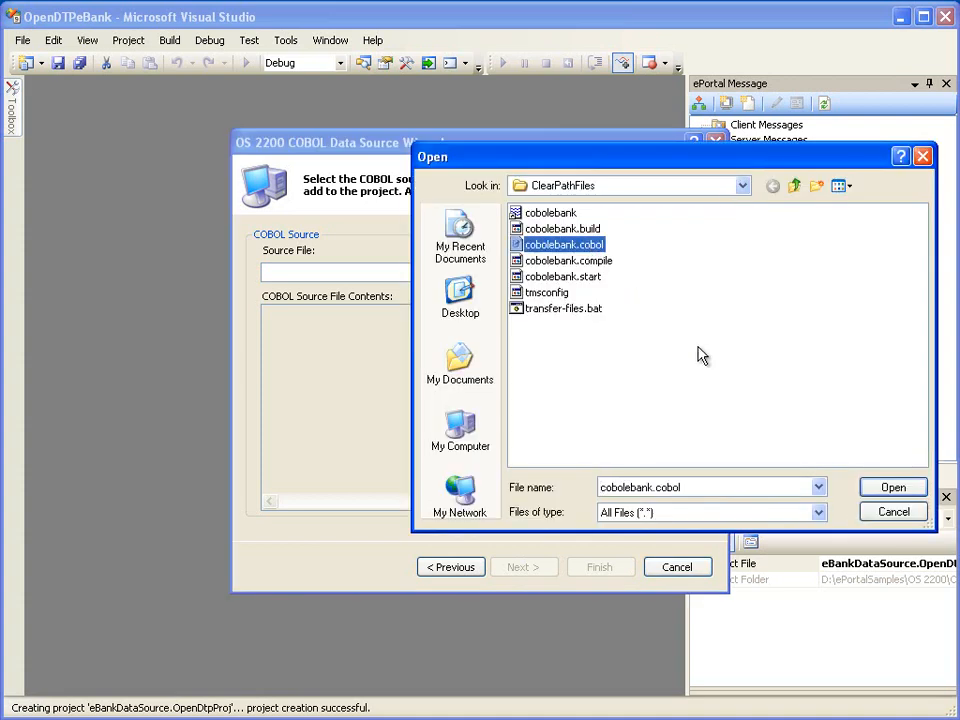
pyautogui.click(882, 493)
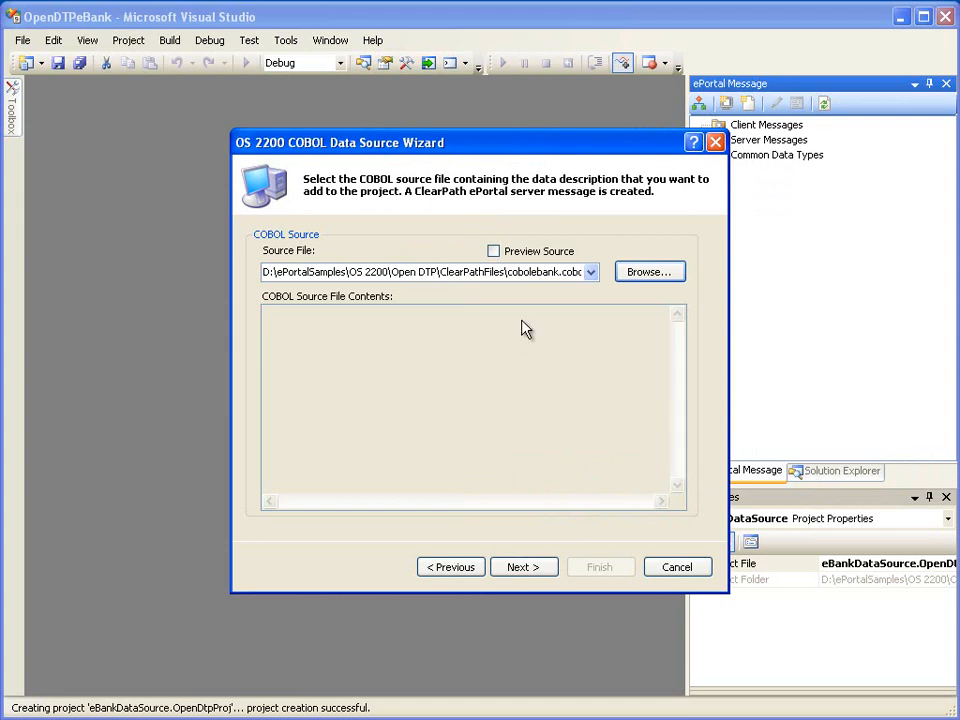
# Preview the COBOL source and examine the BUFIN record, its TRANS-CODE values and the BUFIN-REMAINDER redefinitions.
pyautogui.click(494, 252)
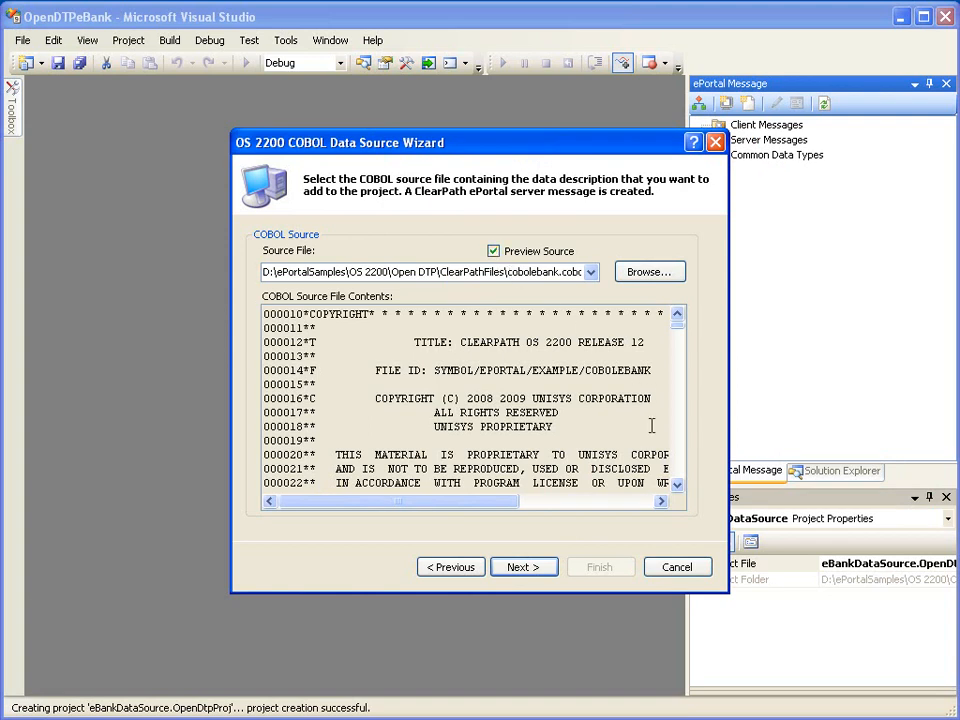
pyautogui.scroll(-4, 680, 480)
pyautogui.scroll(-15, 680, 480)
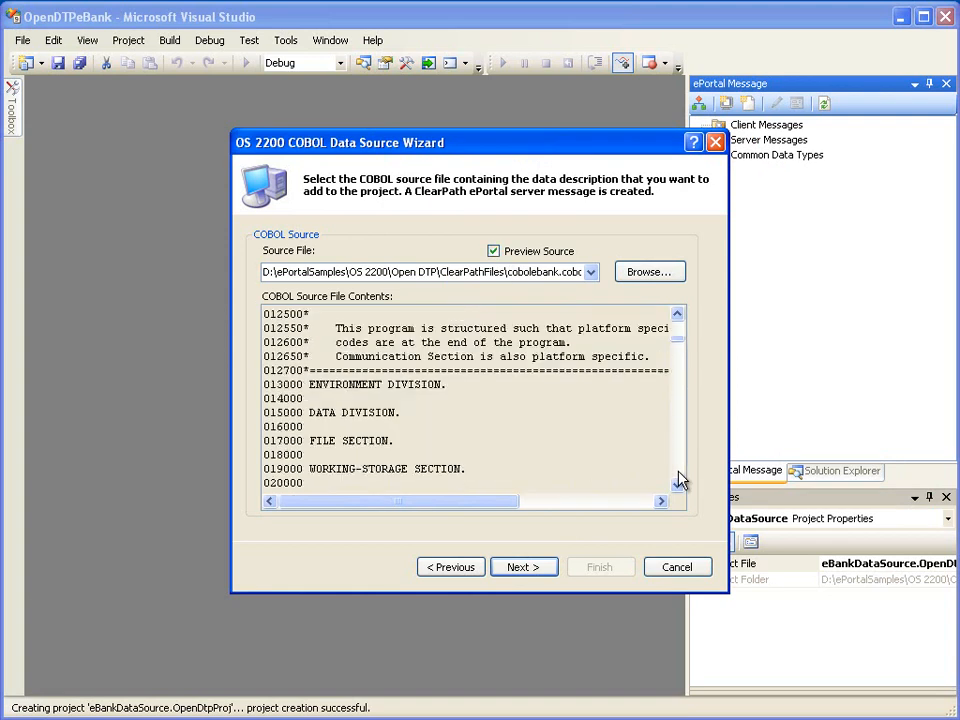
pyautogui.scroll(-16, 680, 480)
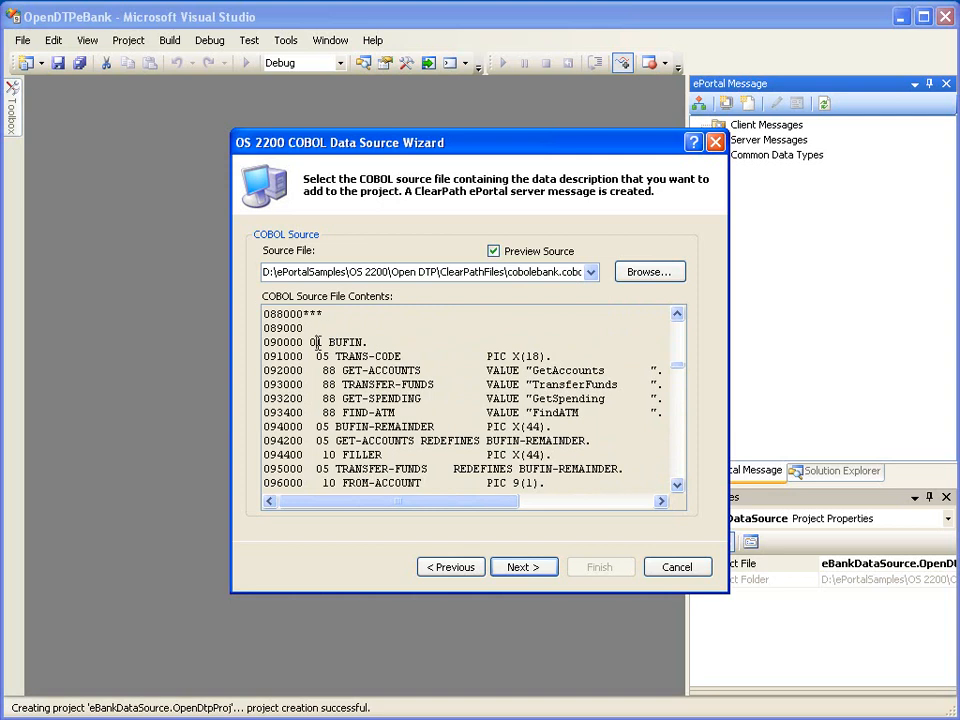
pyautogui.moveTo(317, 342); pyautogui.dragTo(382, 342)
pyautogui.moveTo(420, 440); pyautogui.dragTo(499, 441)
pyautogui.moveTo(453, 468); pyautogui.dragTo(531, 469)
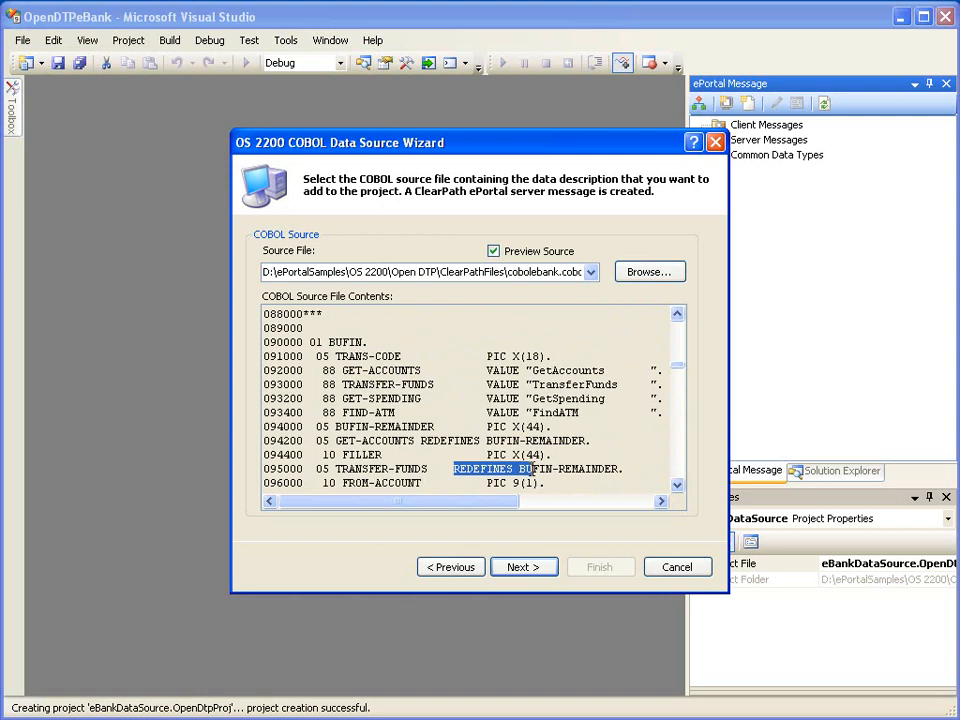
pyautogui.click(331, 356)
pyautogui.moveTo(331, 356); pyautogui.dragTo(452, 356)
pyautogui.moveTo(312, 370); pyautogui.dragTo(645, 413)
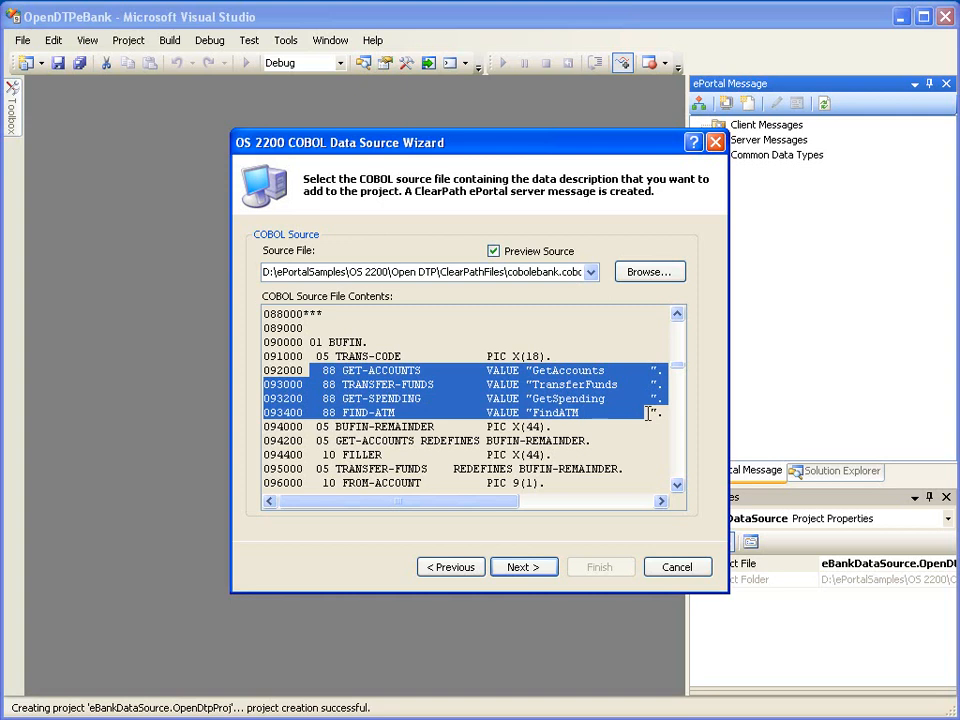
pyautogui.click(430, 384)
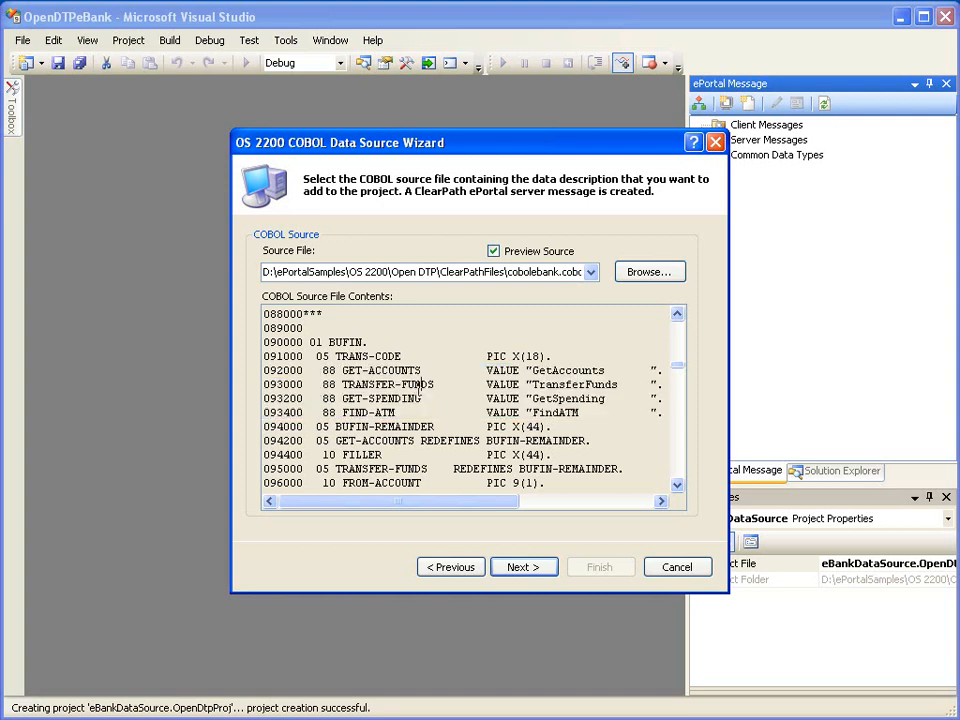
pyautogui.moveTo(342, 370); pyautogui.dragTo(650, 371)
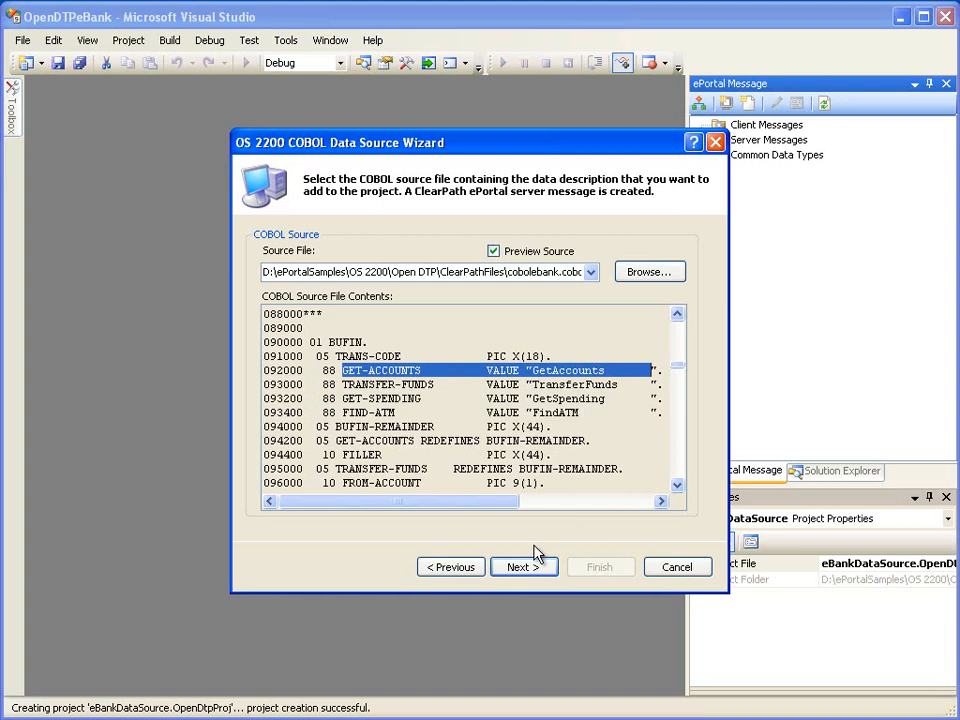
# Select the BUFIN data description and use its GET-ACCOUNTS redefinition of BUFIN-REMAINDER for the server message.
pyautogui.click(521, 567)
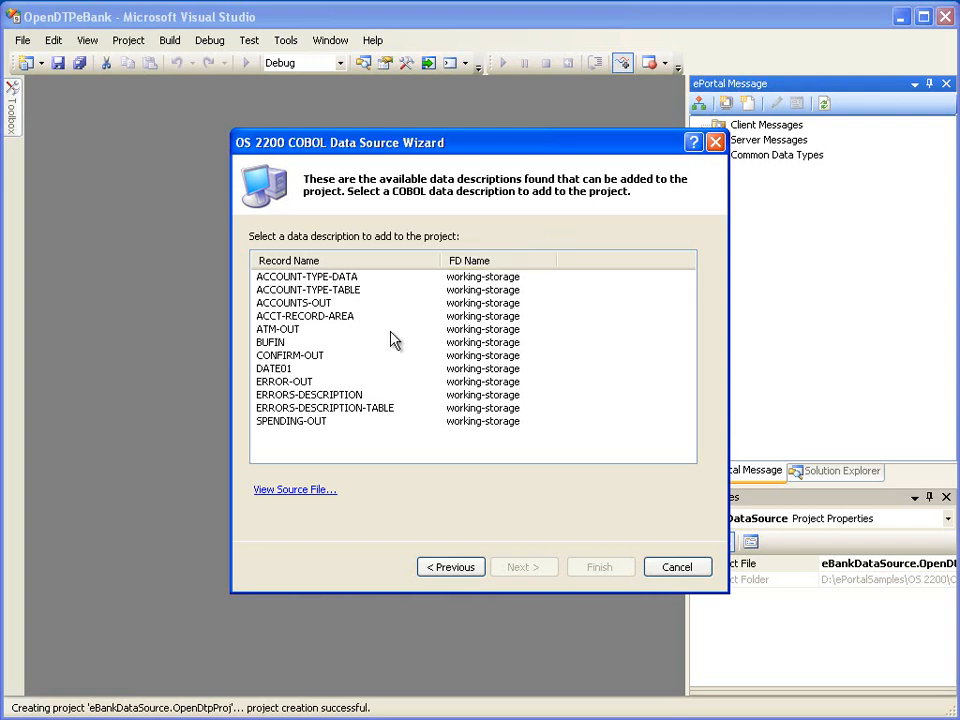
pyautogui.click(280, 345)
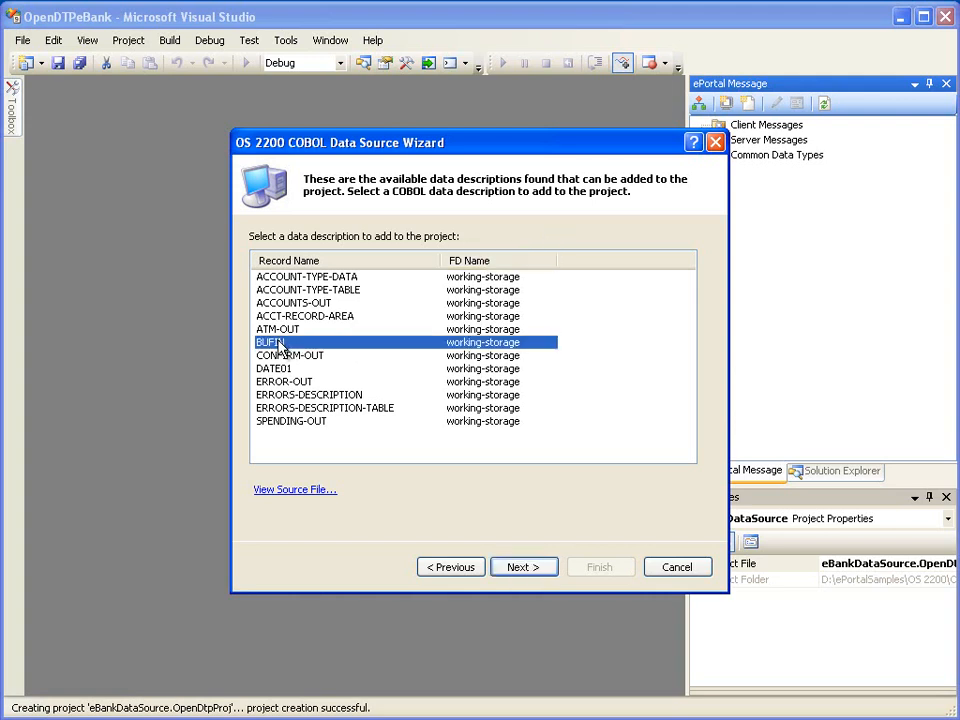
pyautogui.click(522, 571)
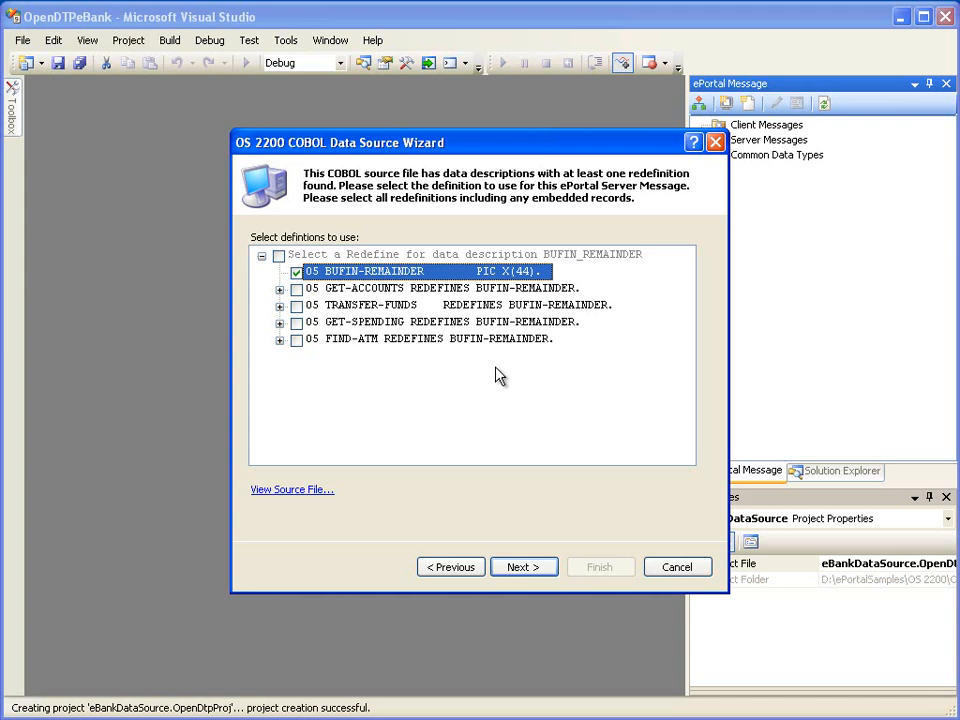
pyautogui.click(297, 290)
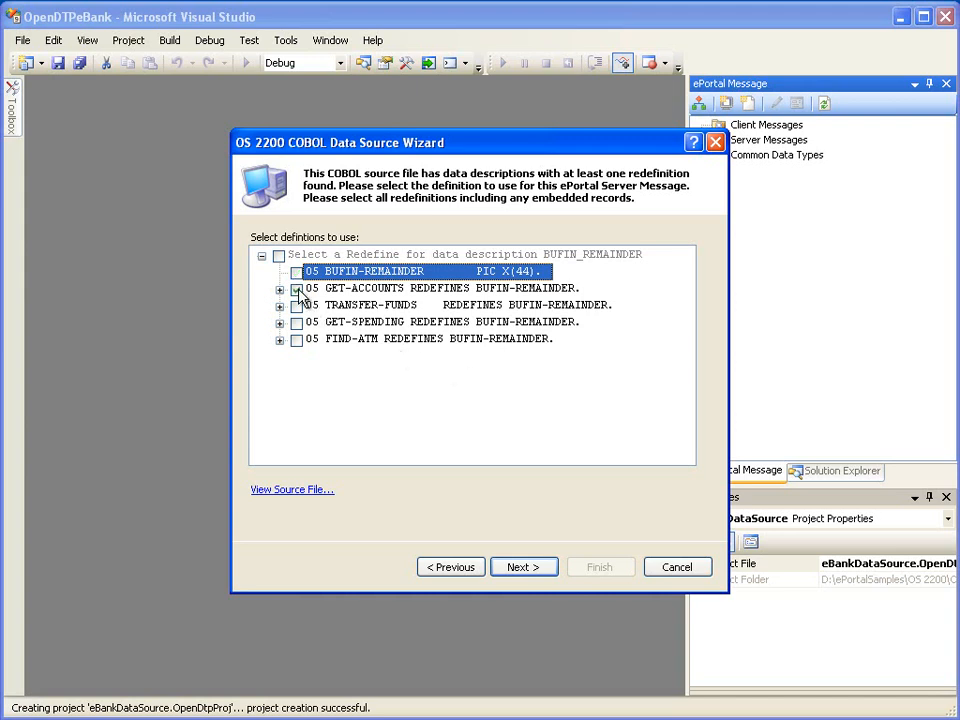
pyautogui.click(520, 567)
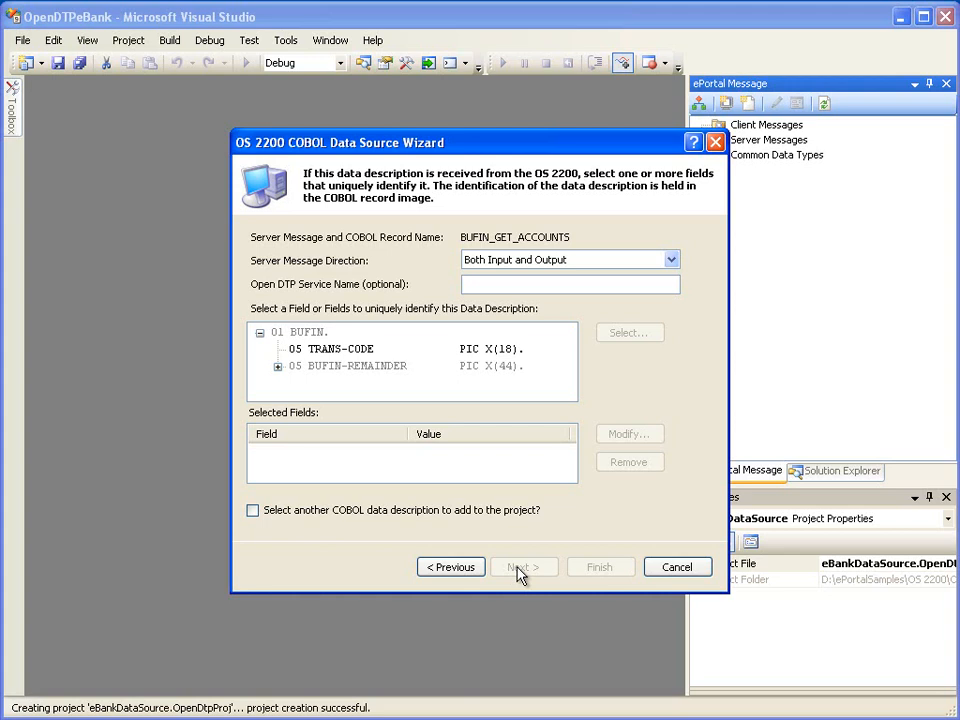
# Create the BUFIN_GET_ACCOUNTS message as Input - Sent to OS 2200 Server with Open DTP service name cobolebank, choosing to add another data description.
pyautogui.click(671, 260)
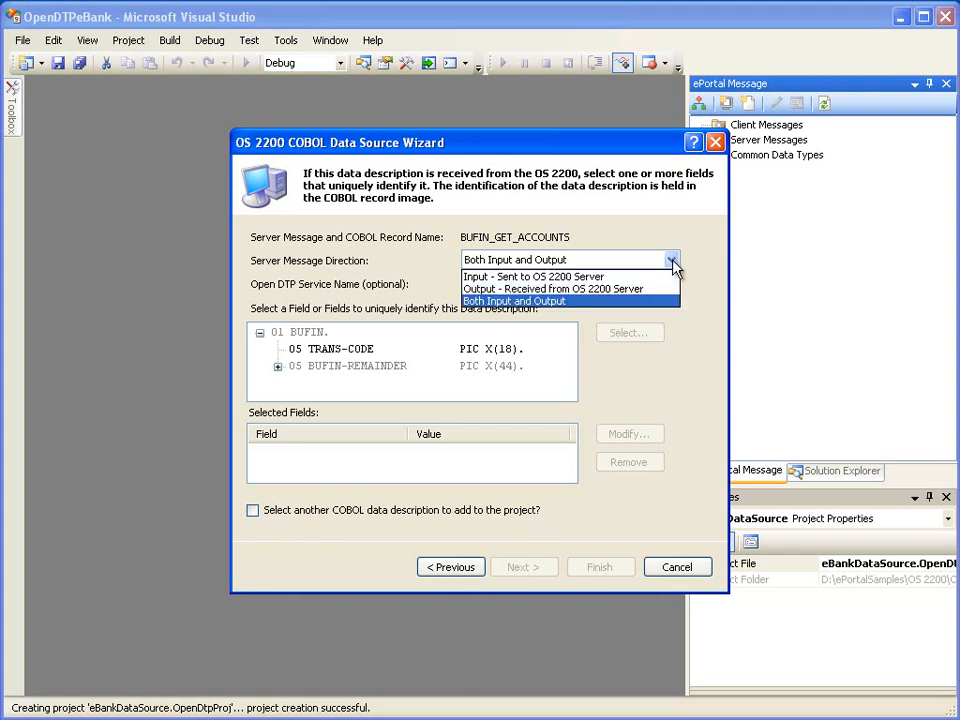
pyautogui.click(615, 277)
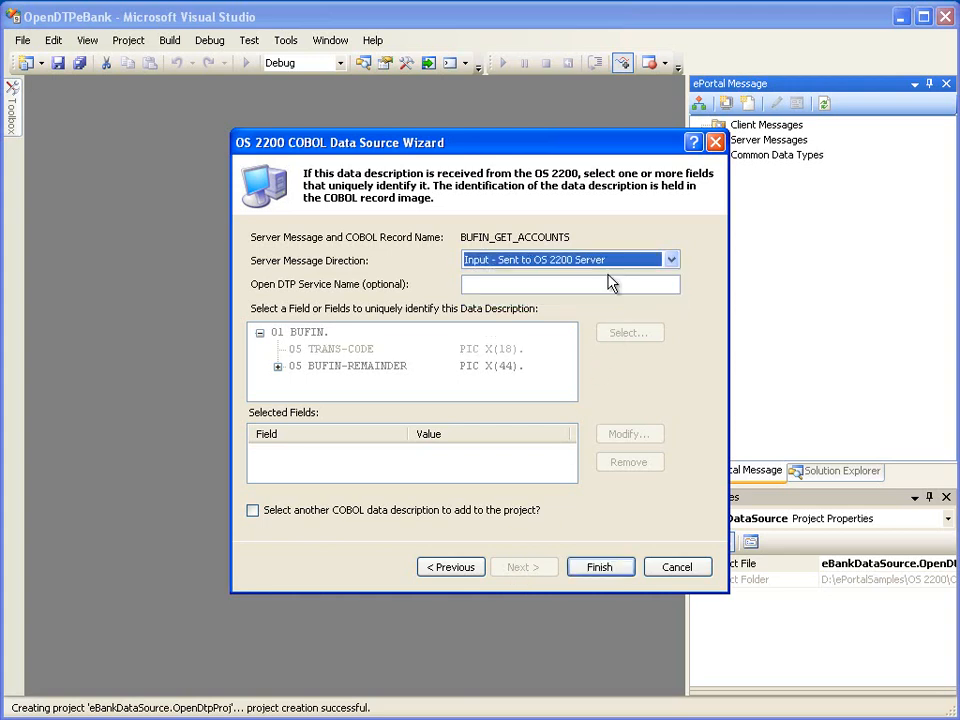
pyautogui.click(565, 286)
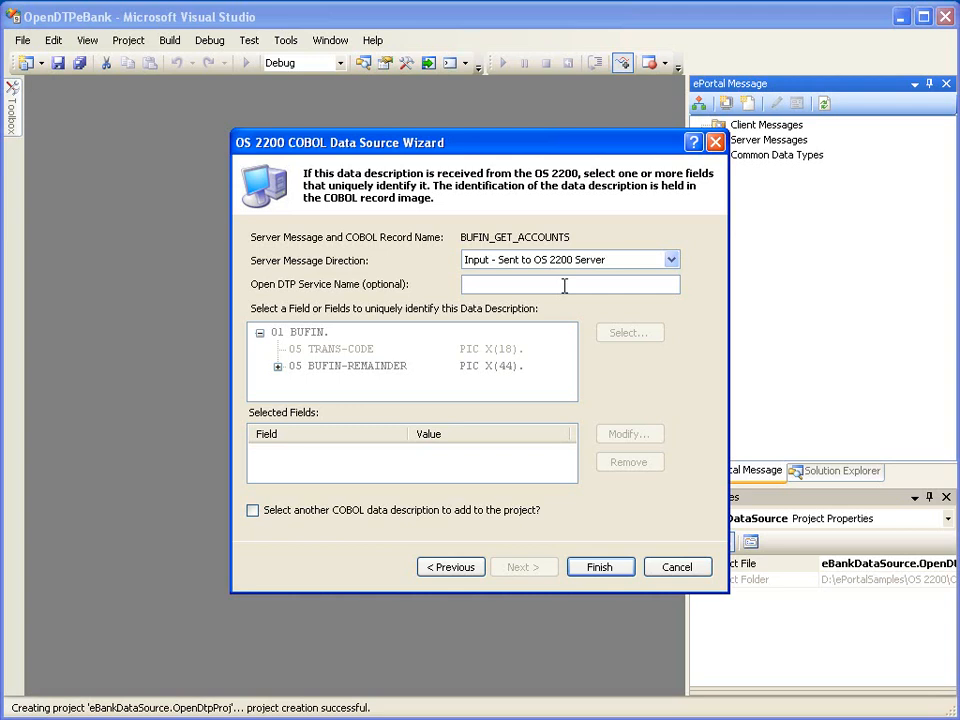
pyautogui.write('cobolebank')
pyautogui.click(599, 568)
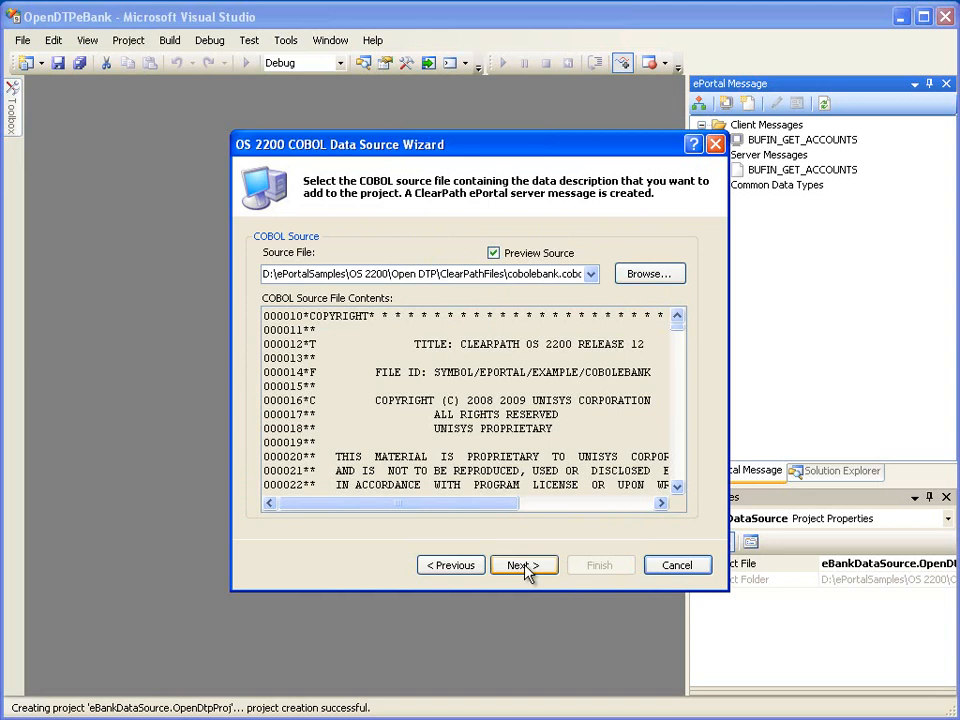
# Add a server message from BUFIN using its TRANSFER-FUNDS redefinition, with the direction Input - Sent to OS 2200 Server.
pyautogui.click(522, 566)
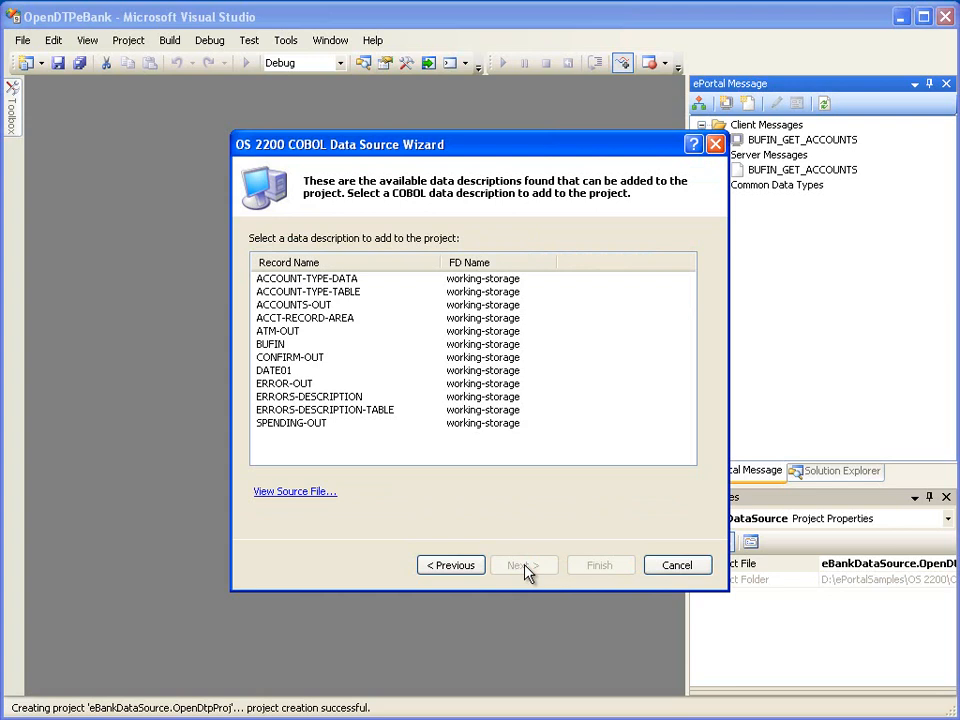
pyautogui.click(290, 344)
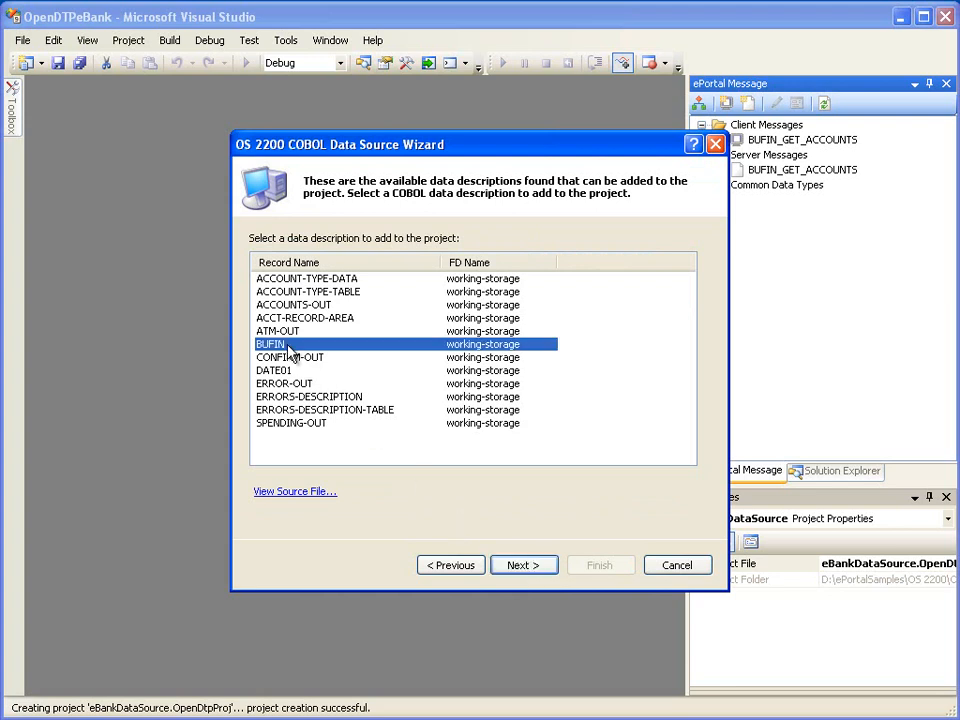
pyautogui.click(524, 566)
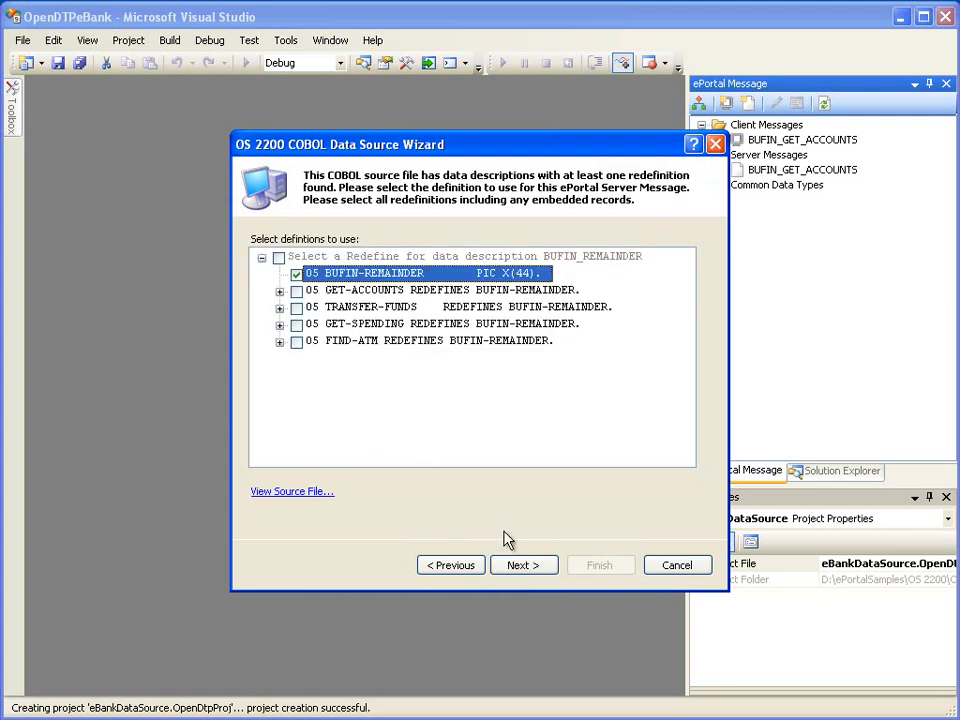
pyautogui.click(298, 308)
pyautogui.click(524, 566)
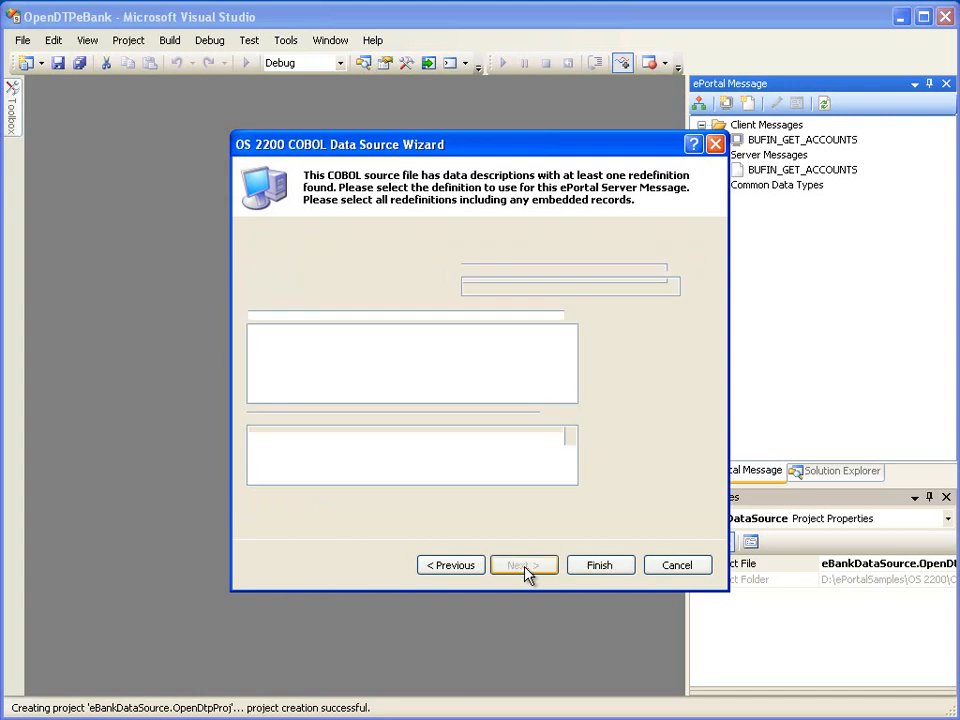
pyautogui.click(671, 262)
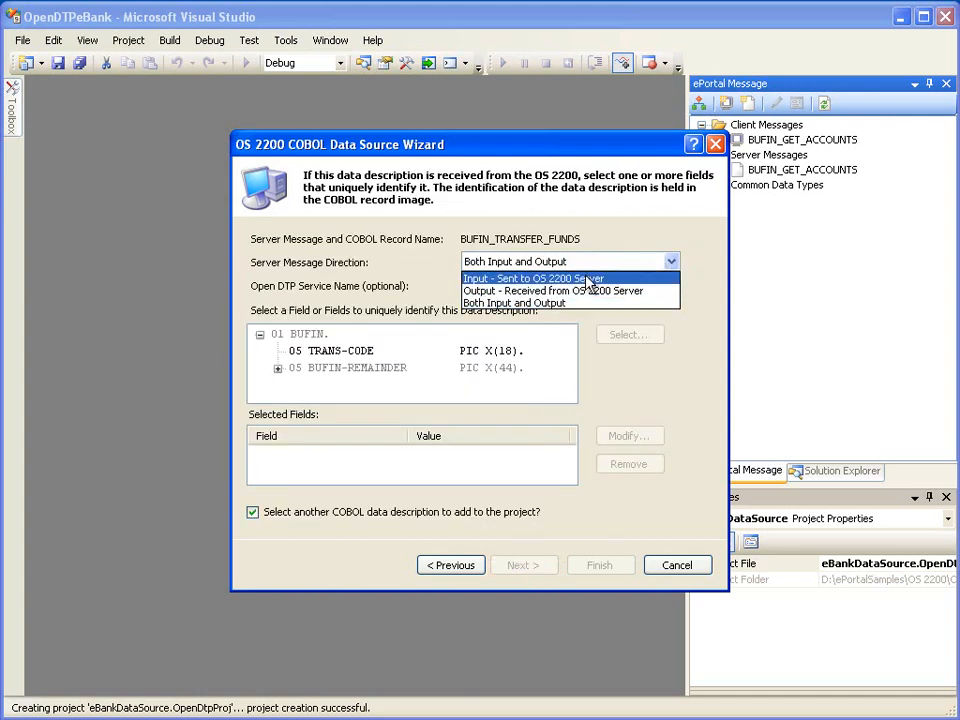
pyautogui.click(620, 276)
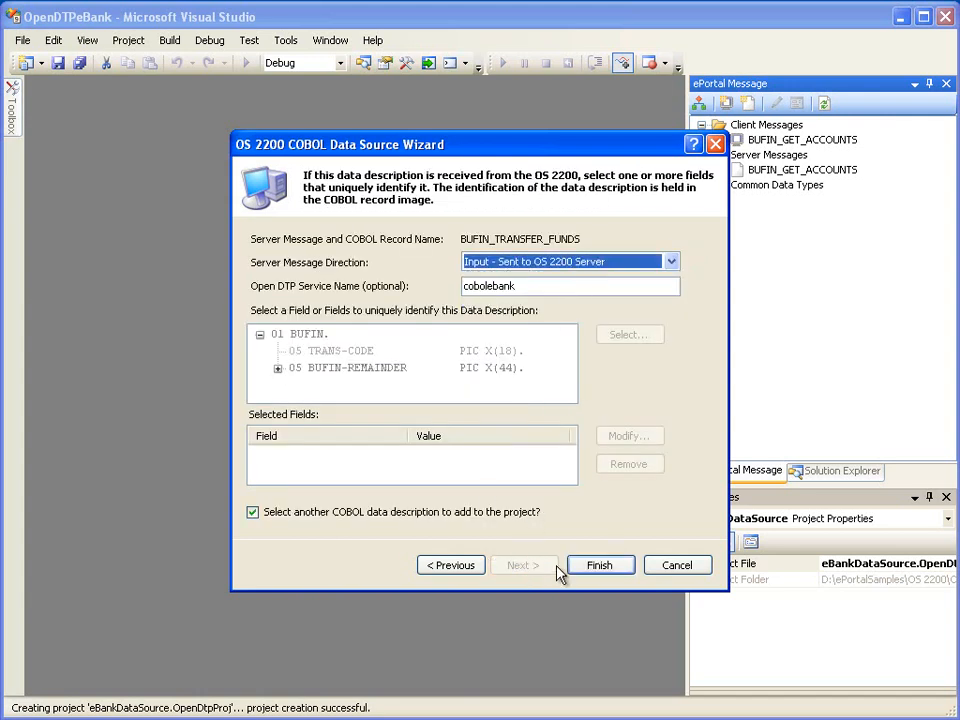
pyautogui.click(586, 567)
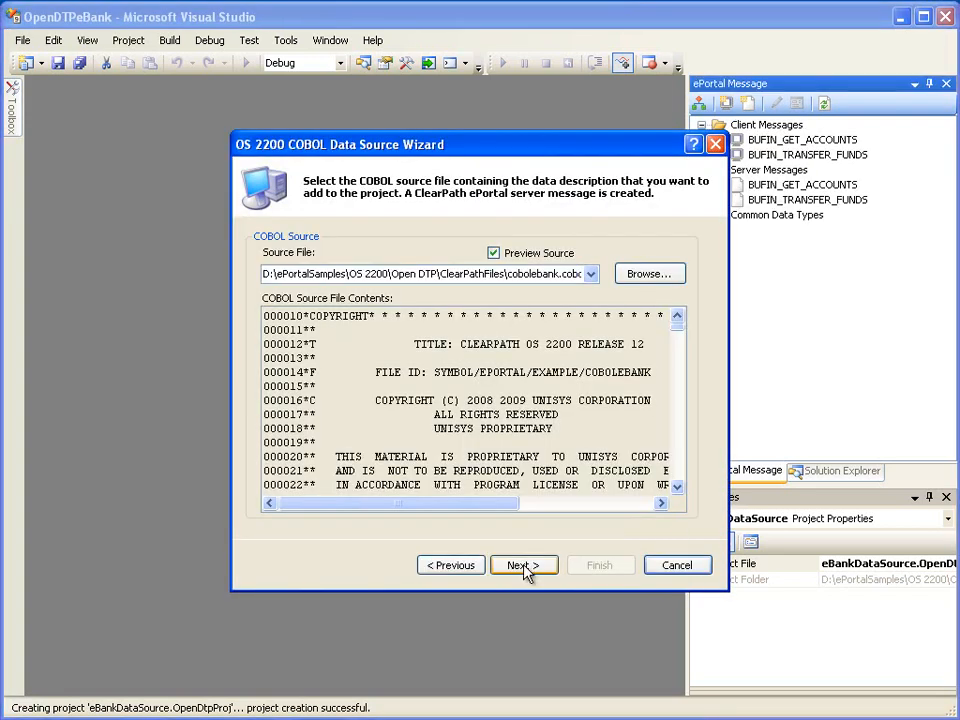
# Add the ACCOUNTS-OUT record as an Output - Received from OS 2200 Server message, uniquely identified by its FILLER field.
pyautogui.click(524, 566)
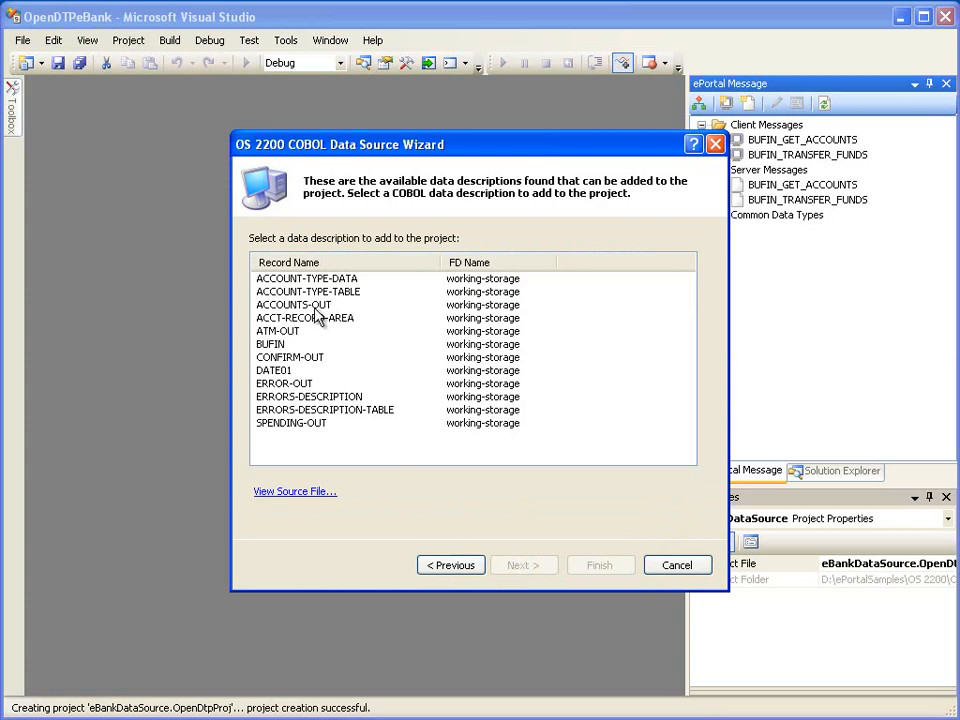
pyautogui.click(376, 305)
pyautogui.click(516, 566)
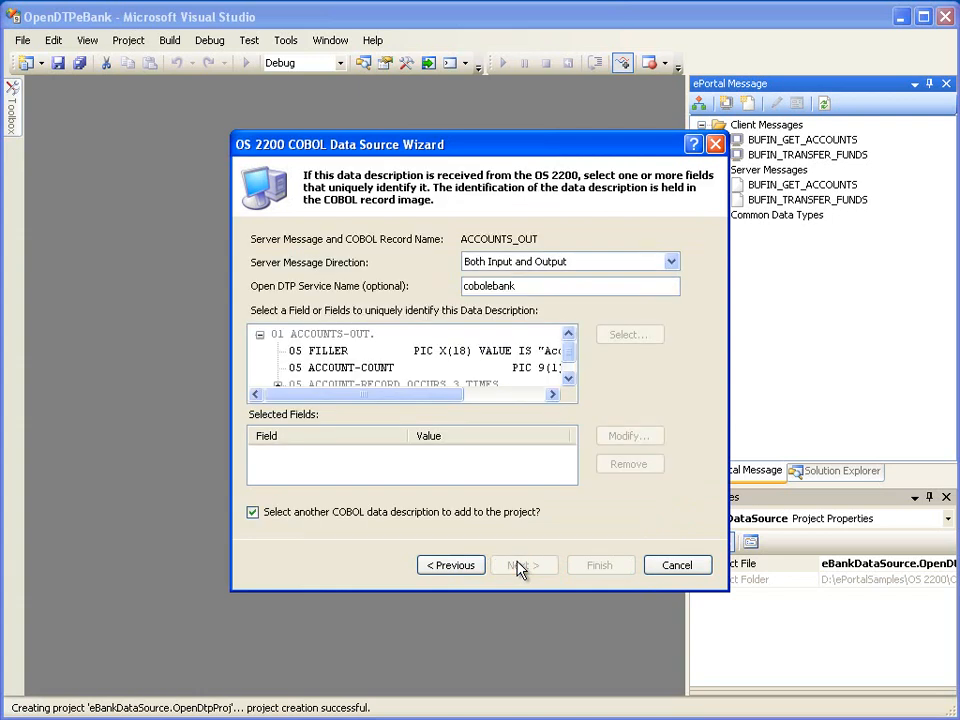
pyautogui.click(671, 263)
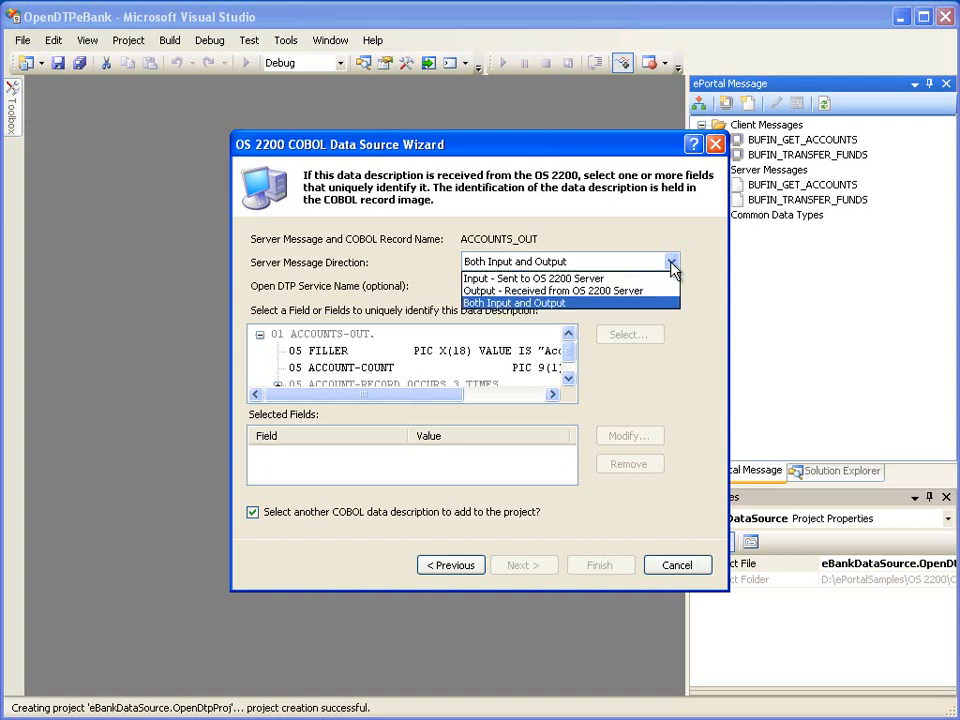
pyautogui.click(612, 290)
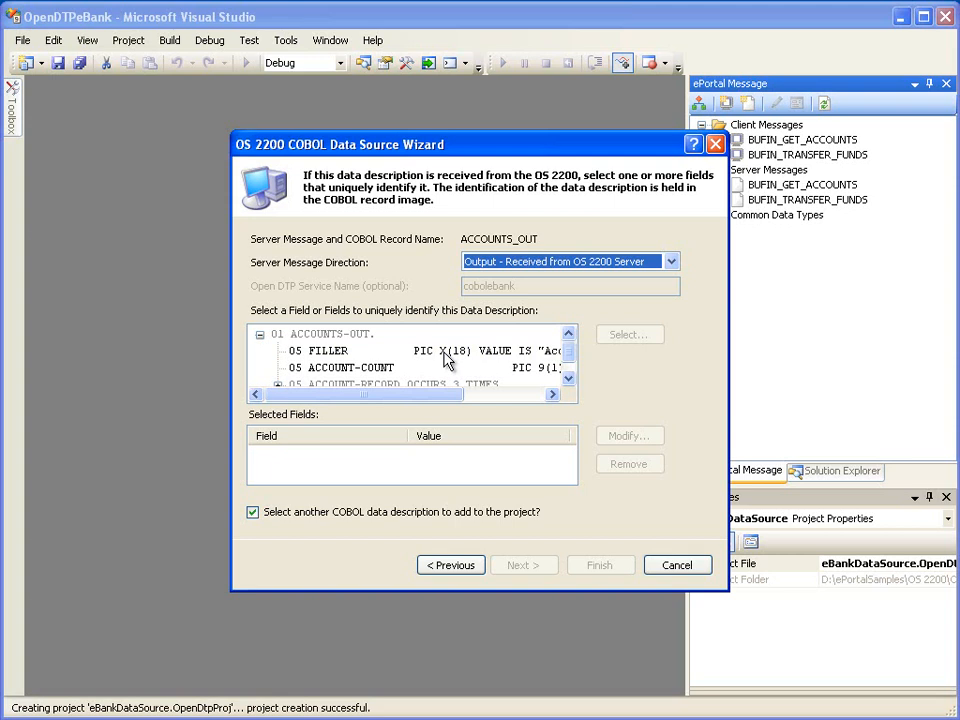
pyautogui.click(300, 351)
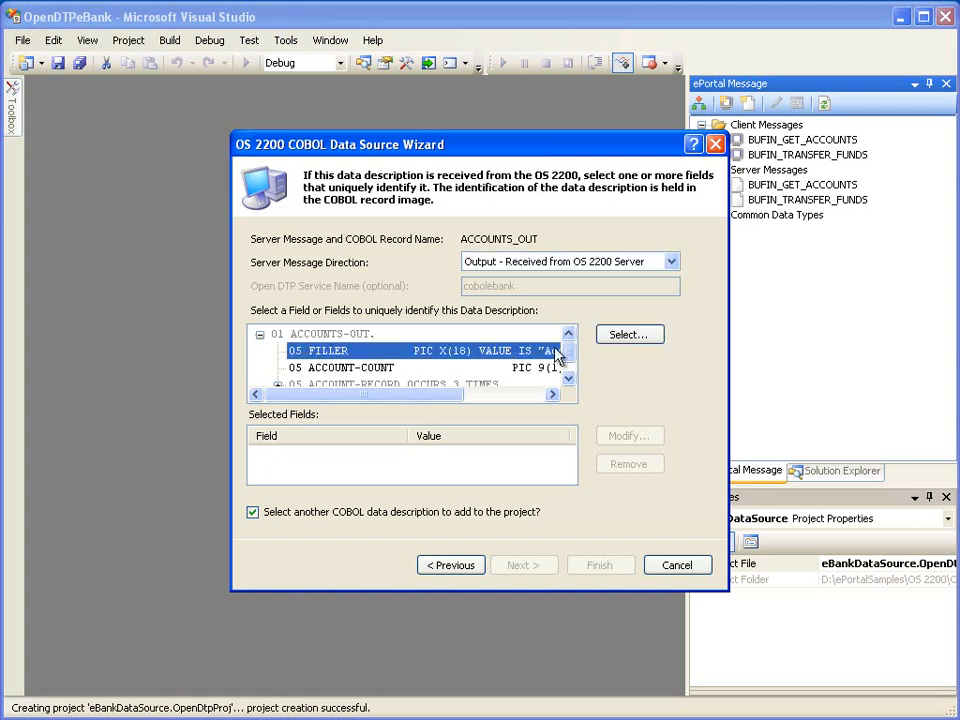
pyautogui.click(626, 339)
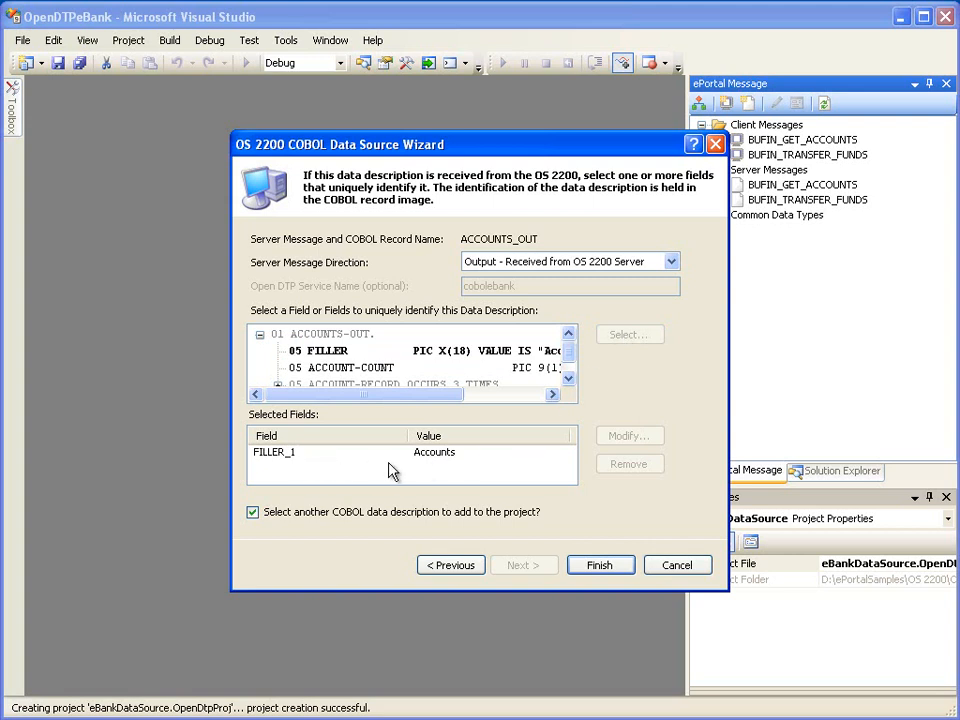
pyautogui.click(599, 566)
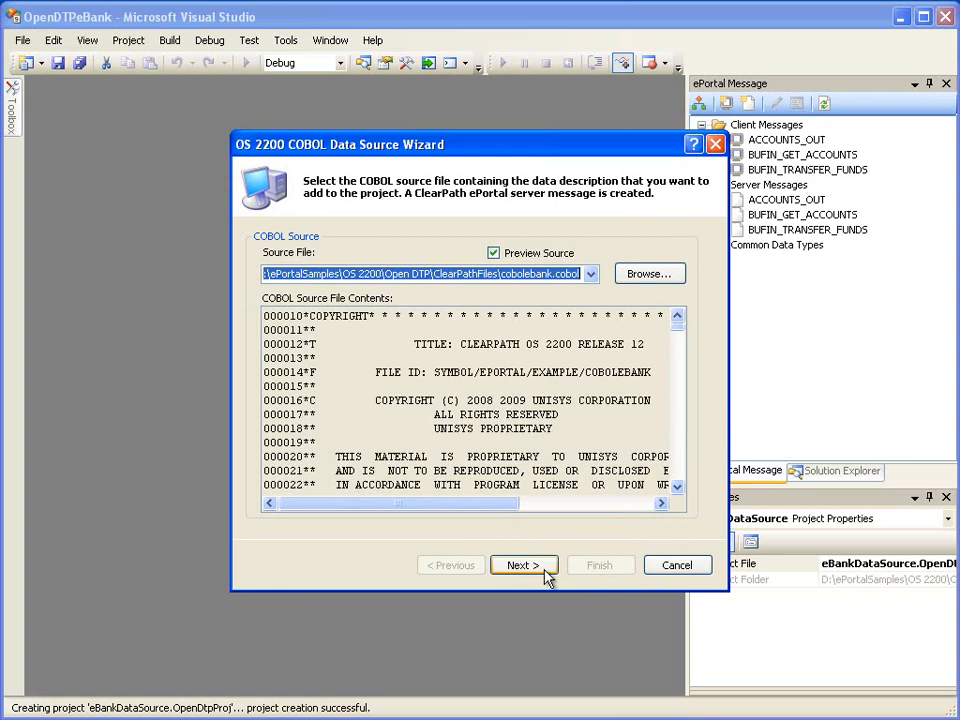
# Add the CONFIRM-OUT record as an Output - Received from OS 2200 Server message identified by its FILLER field, without selecting another data description.
pyautogui.click(524, 566)
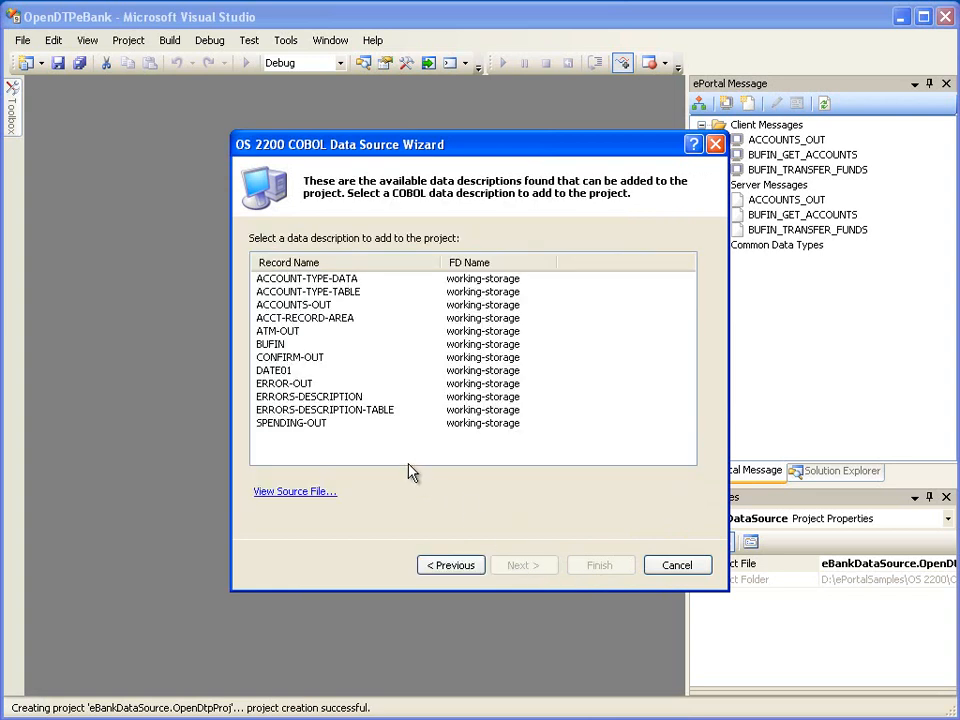
pyautogui.click(291, 359)
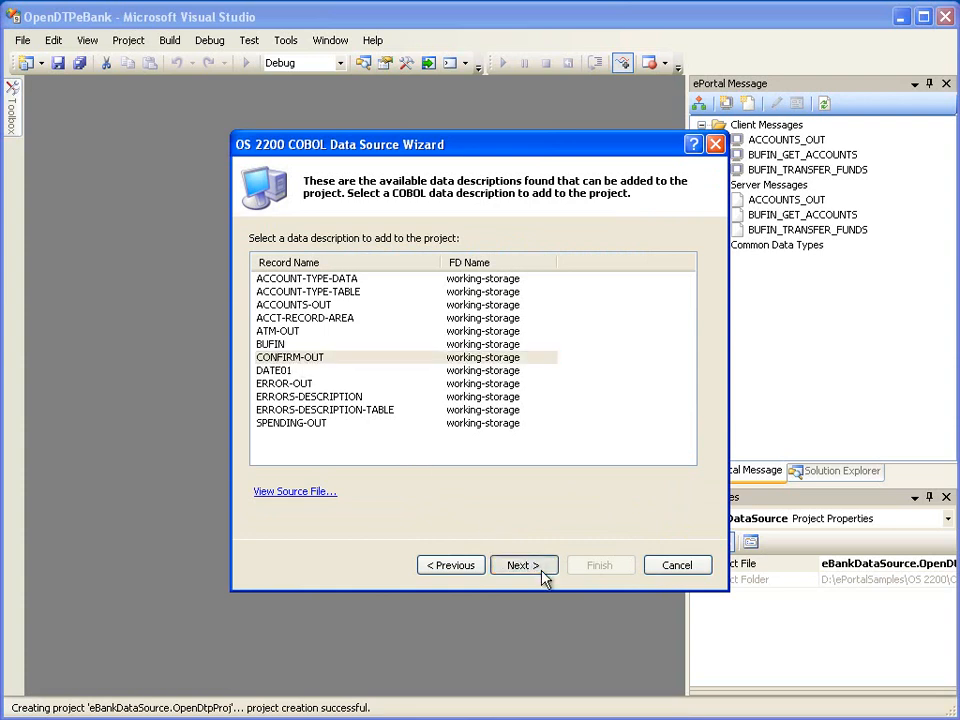
pyautogui.click(522, 565)
pyautogui.click(672, 262)
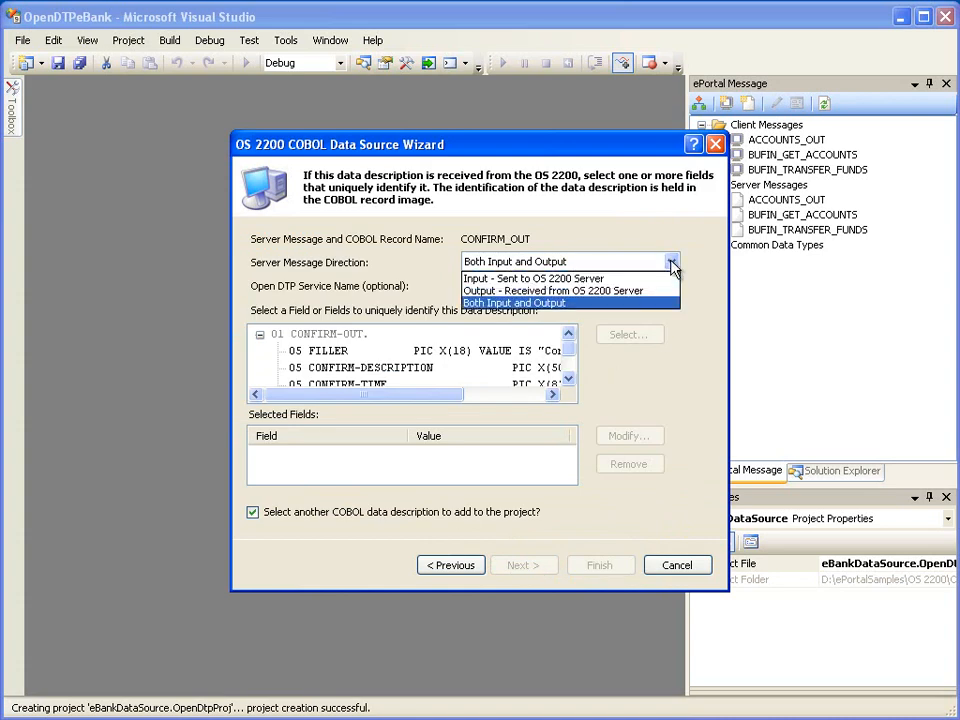
pyautogui.click(600, 290)
pyautogui.click(349, 353)
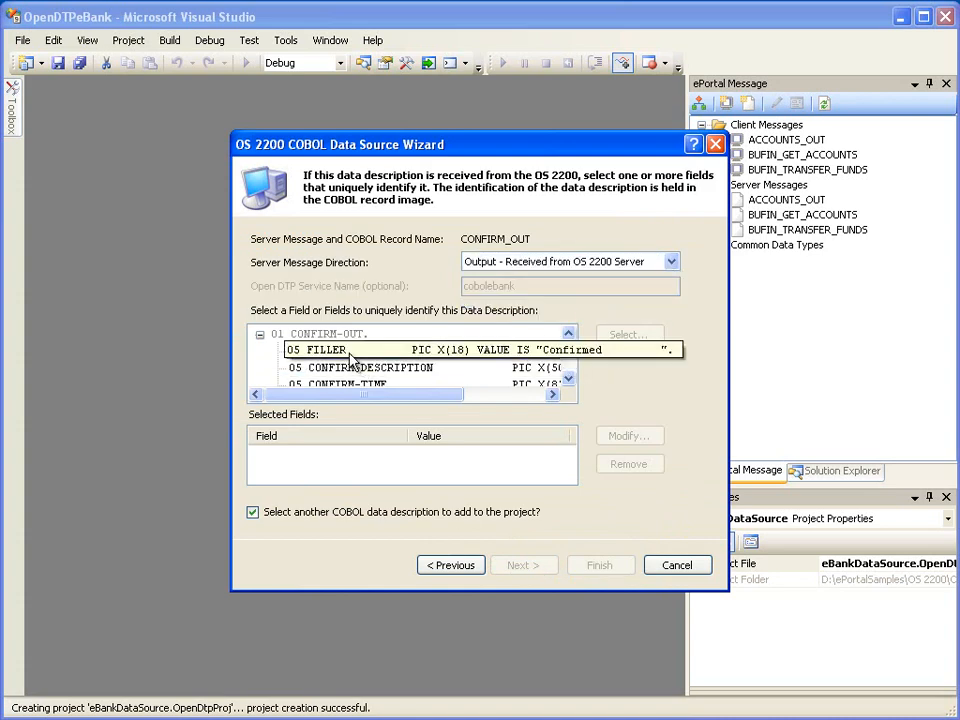
pyautogui.click(649, 344)
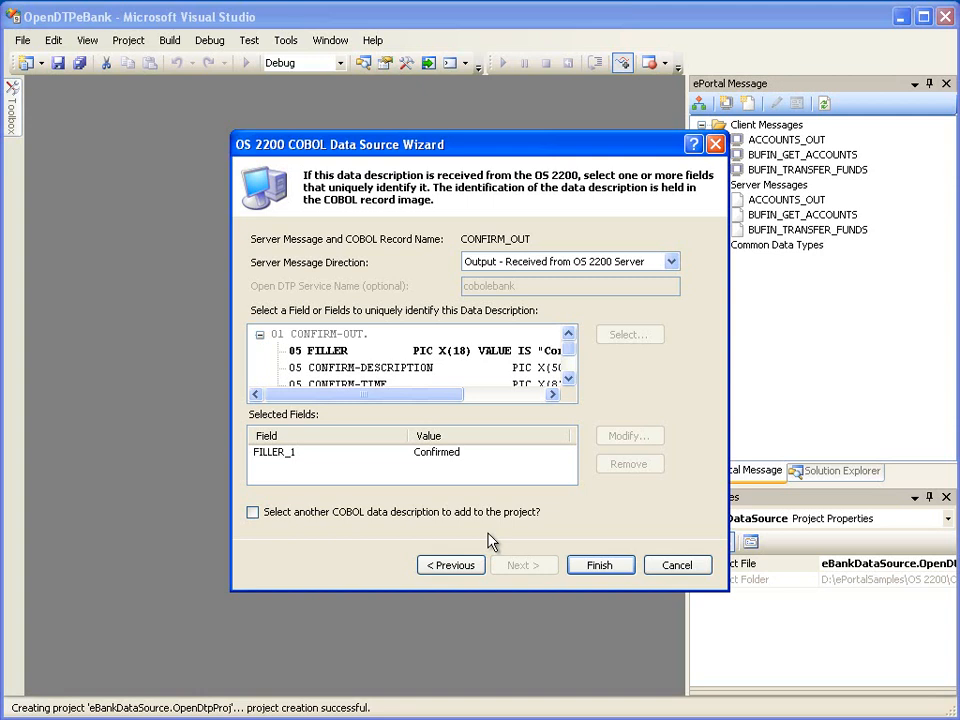
pyautogui.click(585, 566)
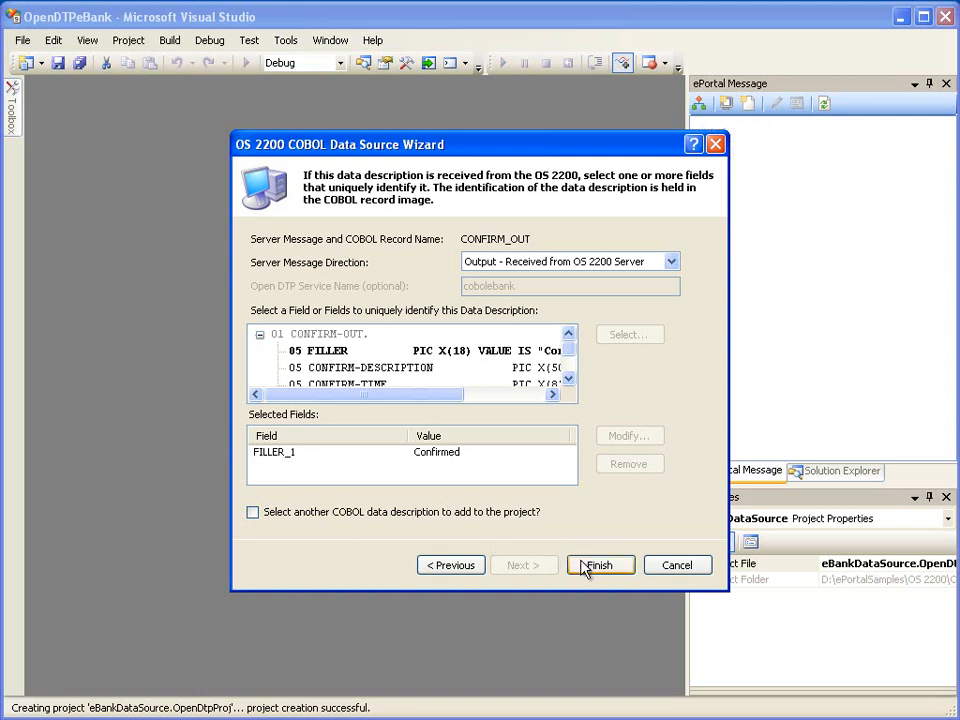